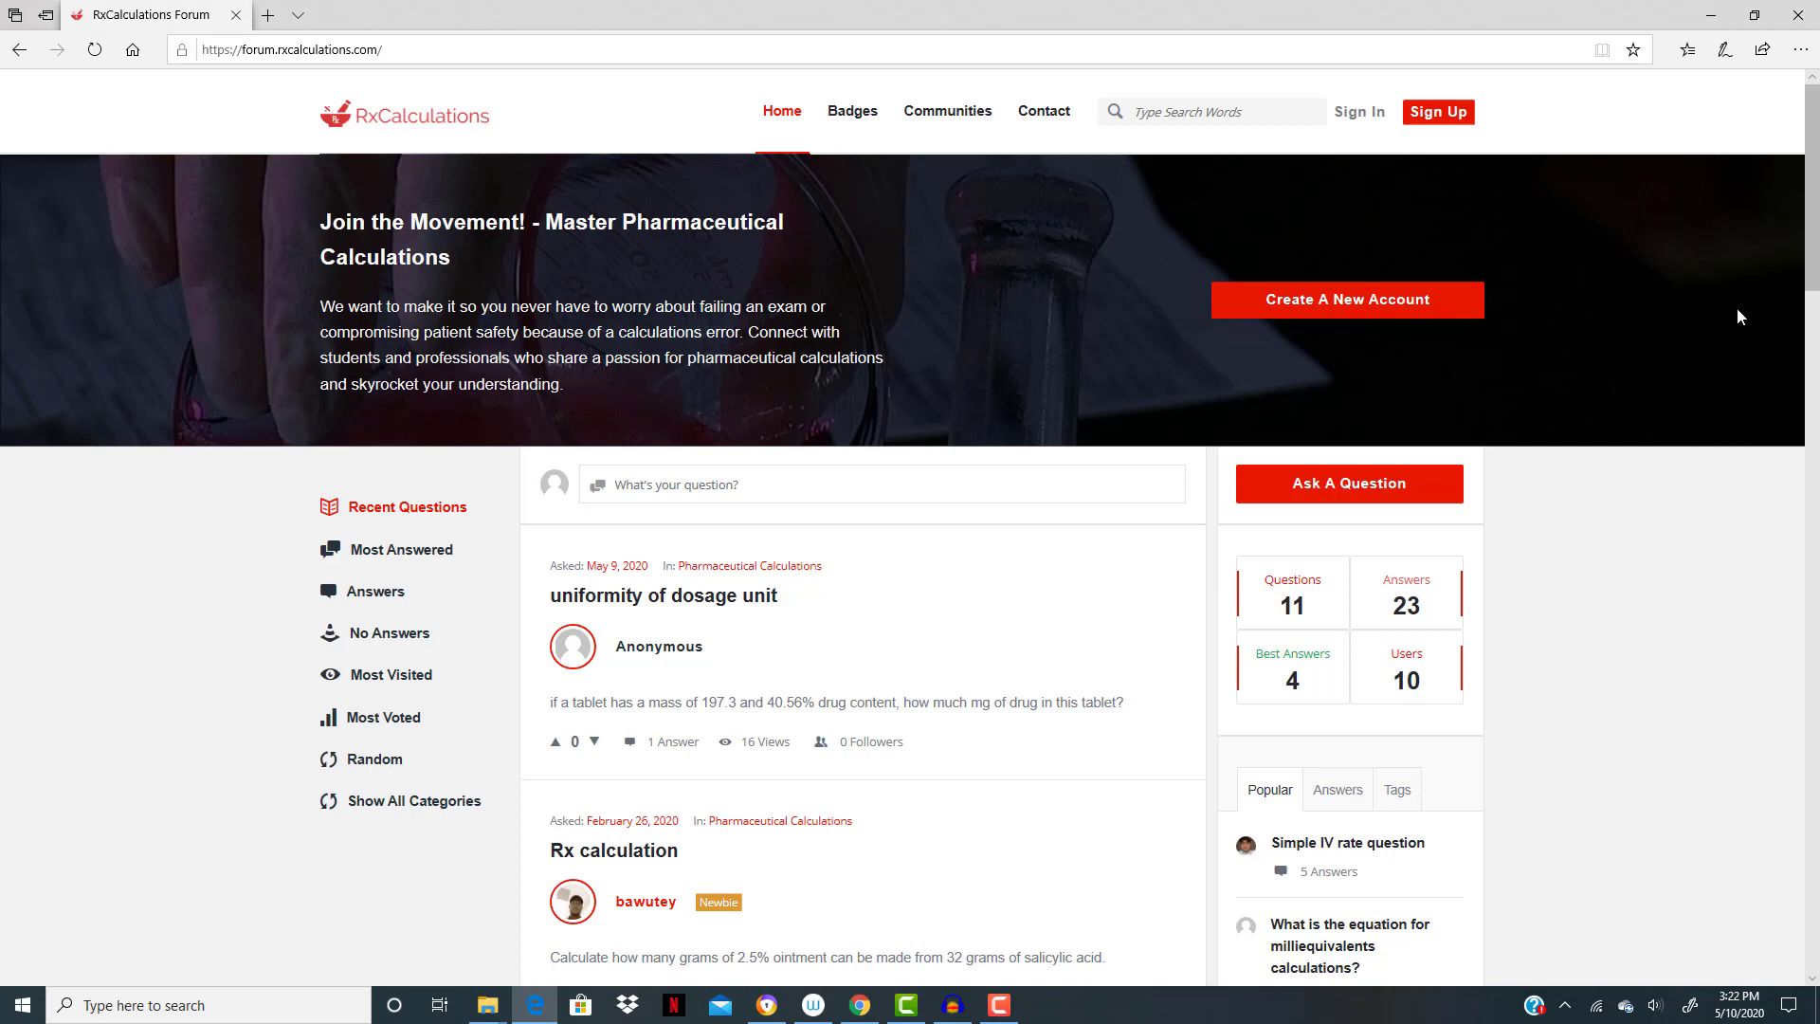
- Request to ask a question and log in to the forum with the account's username and password
{"action": "left_click", "coordinate": [1395, 487]}
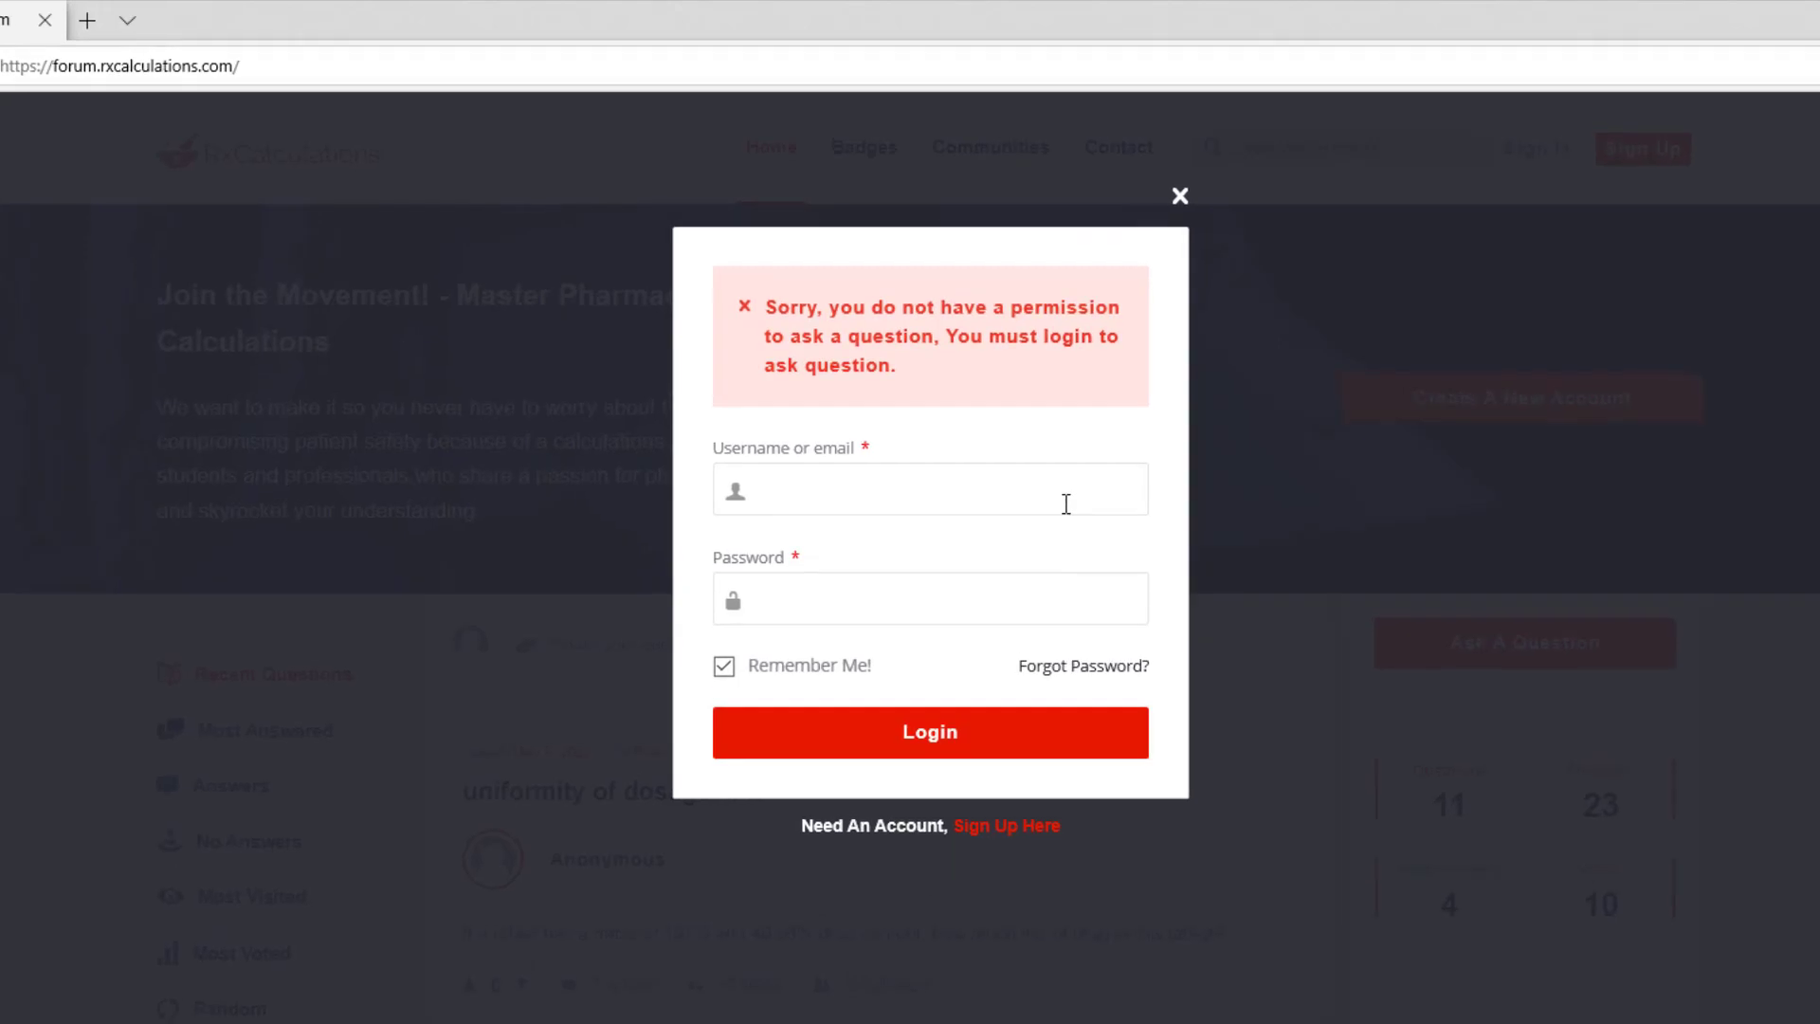
{"action": "left_click", "coordinate": [1065, 504]}
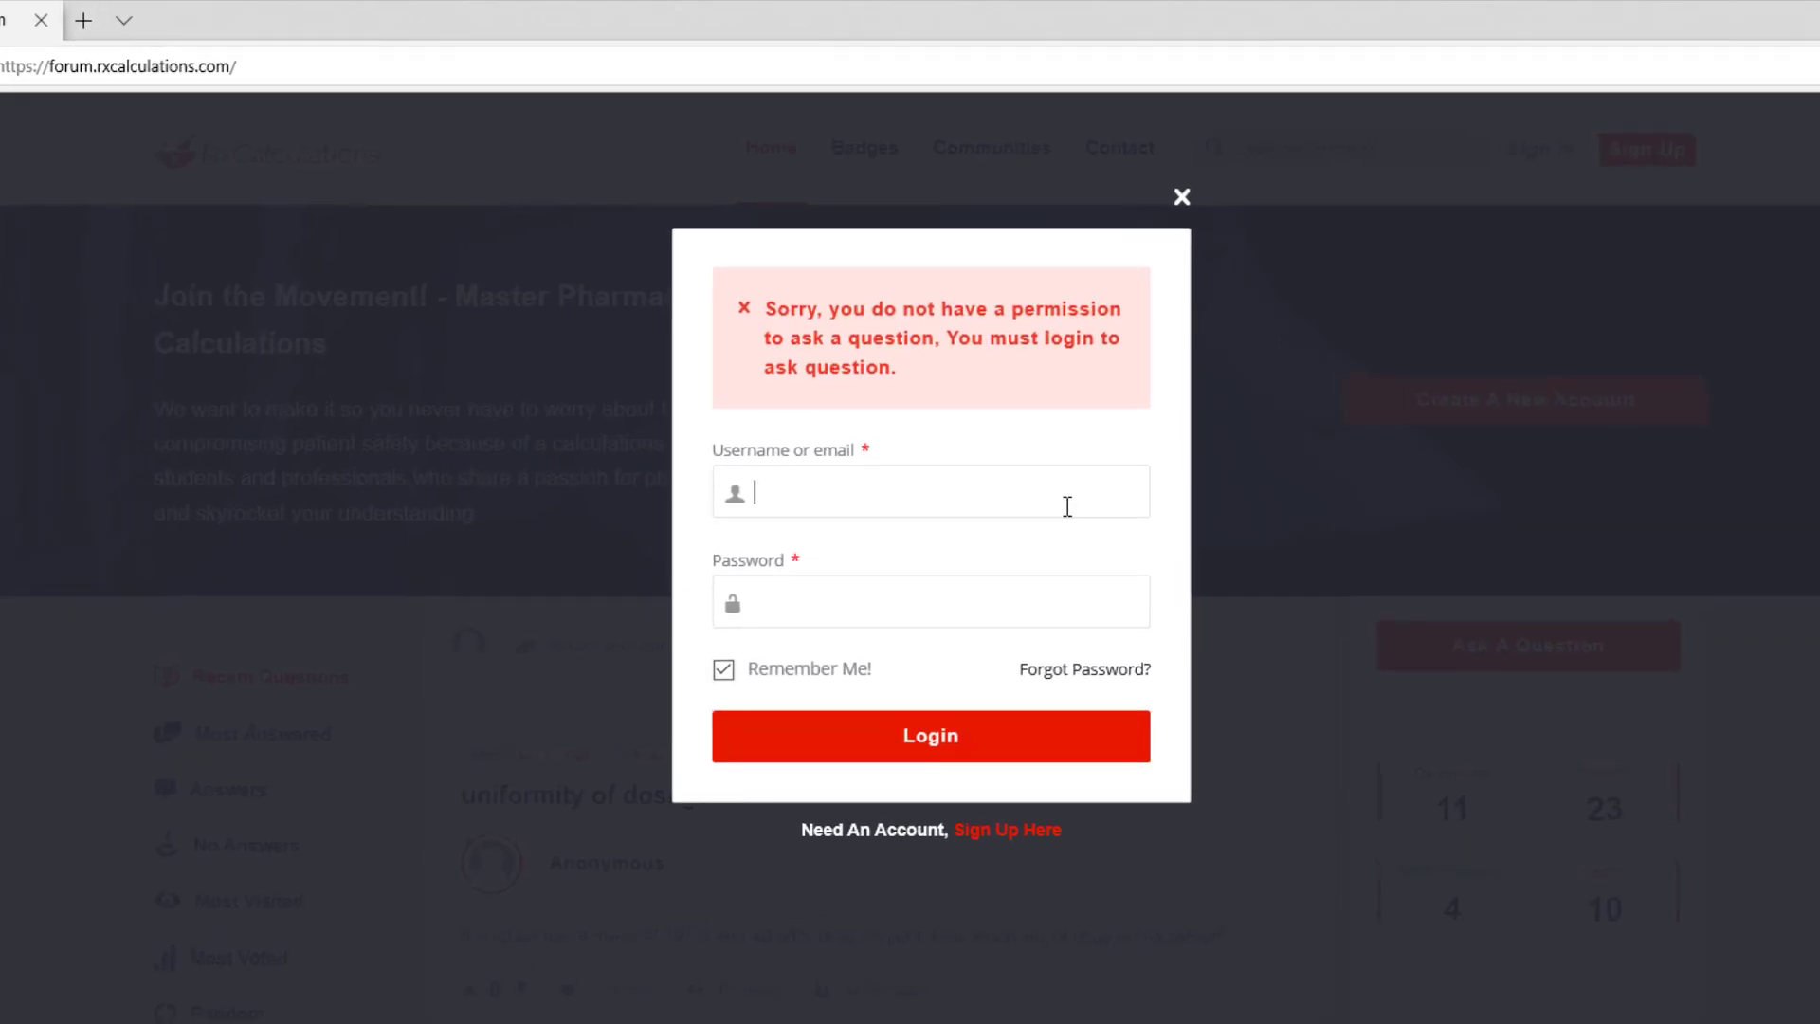
{"action": "type", "text": "profmd"}
{"action": "left_click", "coordinate": [985, 612]}
{"action": "type", "text": "••••••••••"}
{"action": "left_click", "coordinate": [953, 747]}
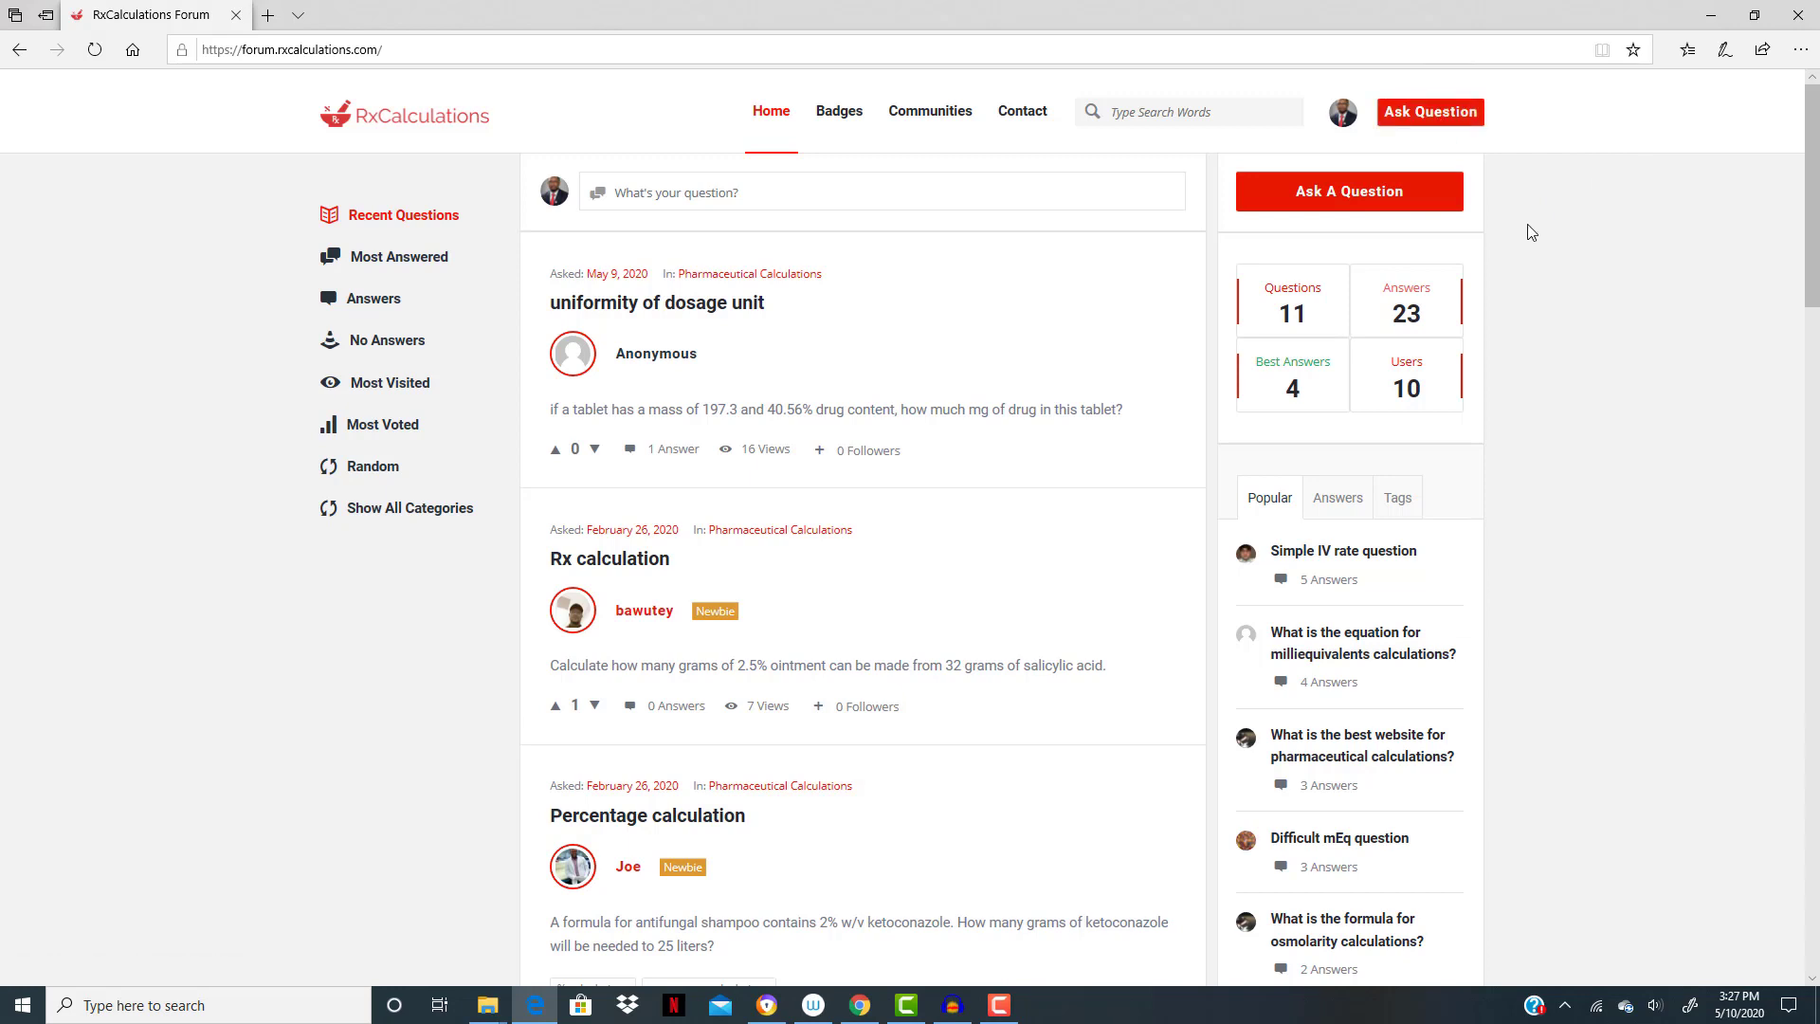
- Start a new question titled "How many mOsm are present?" and assign it to the Osmolarity Calculations category
{"action": "left_click", "coordinate": [1348, 201]}
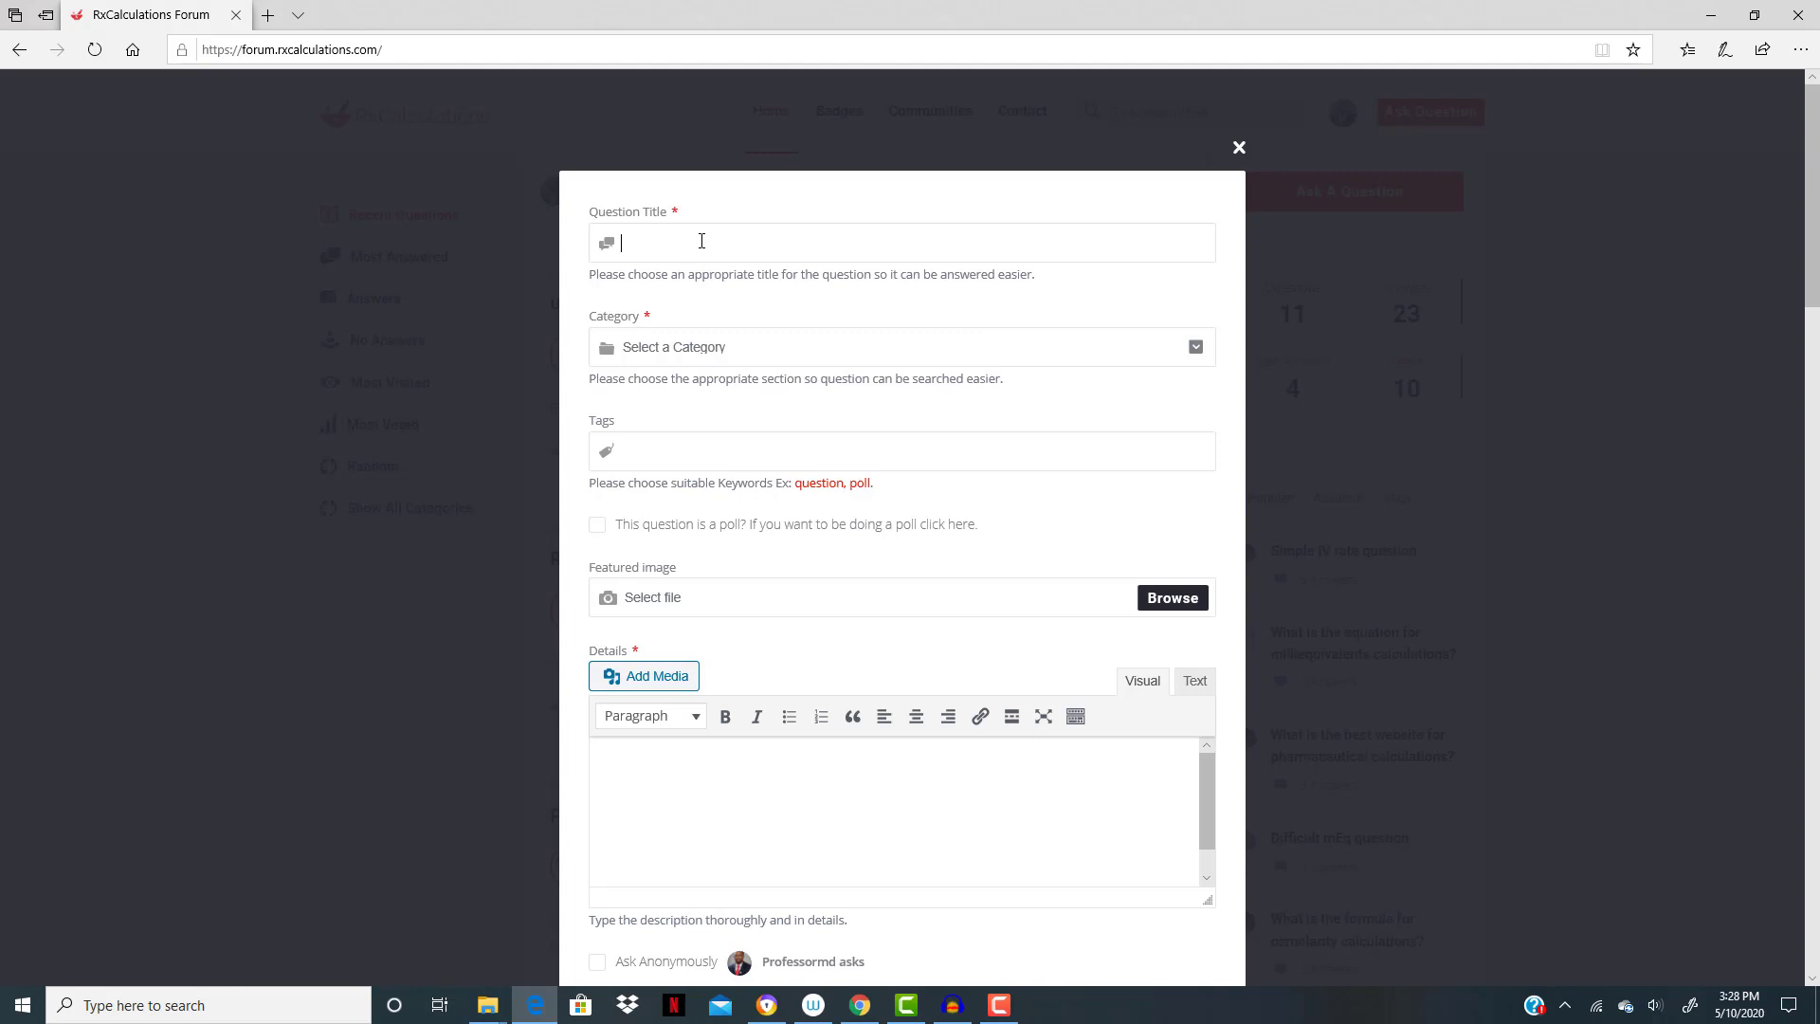
{"action": "type", "text": "How many mOsm are present?"}
{"action": "left_click", "coordinate": [811, 362]}
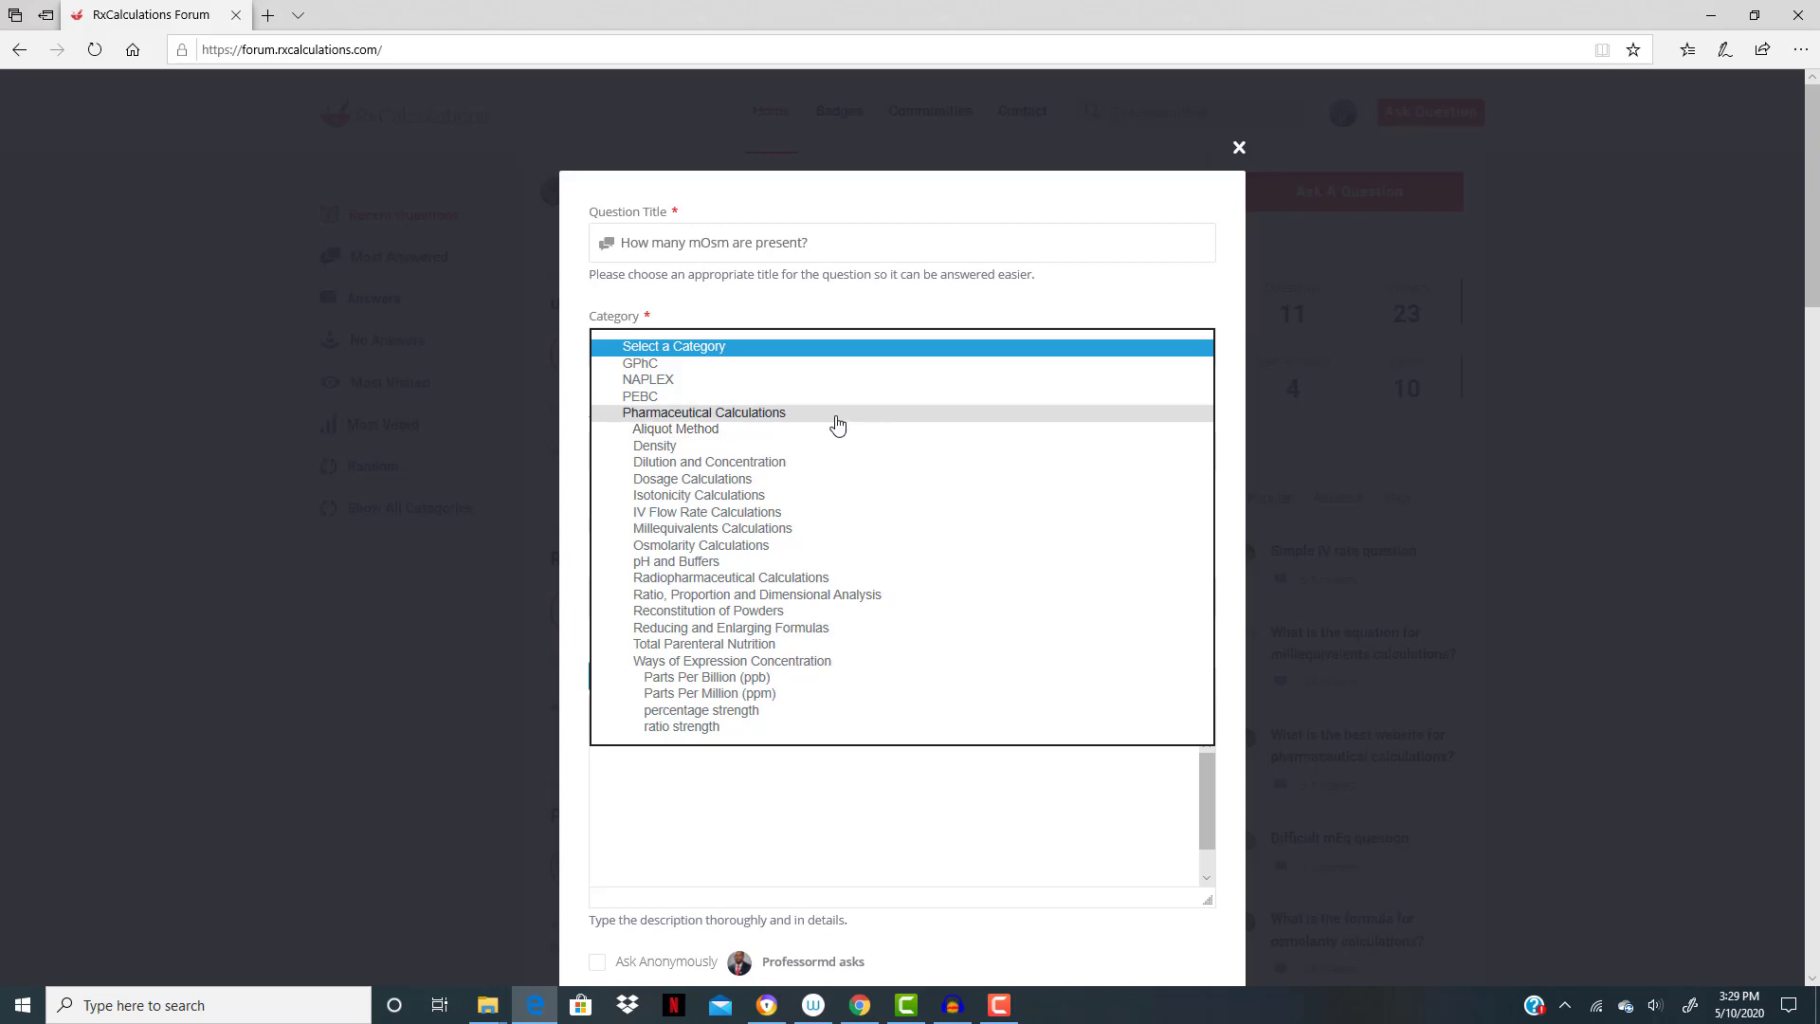
{"action": "left_click", "coordinate": [774, 550]}
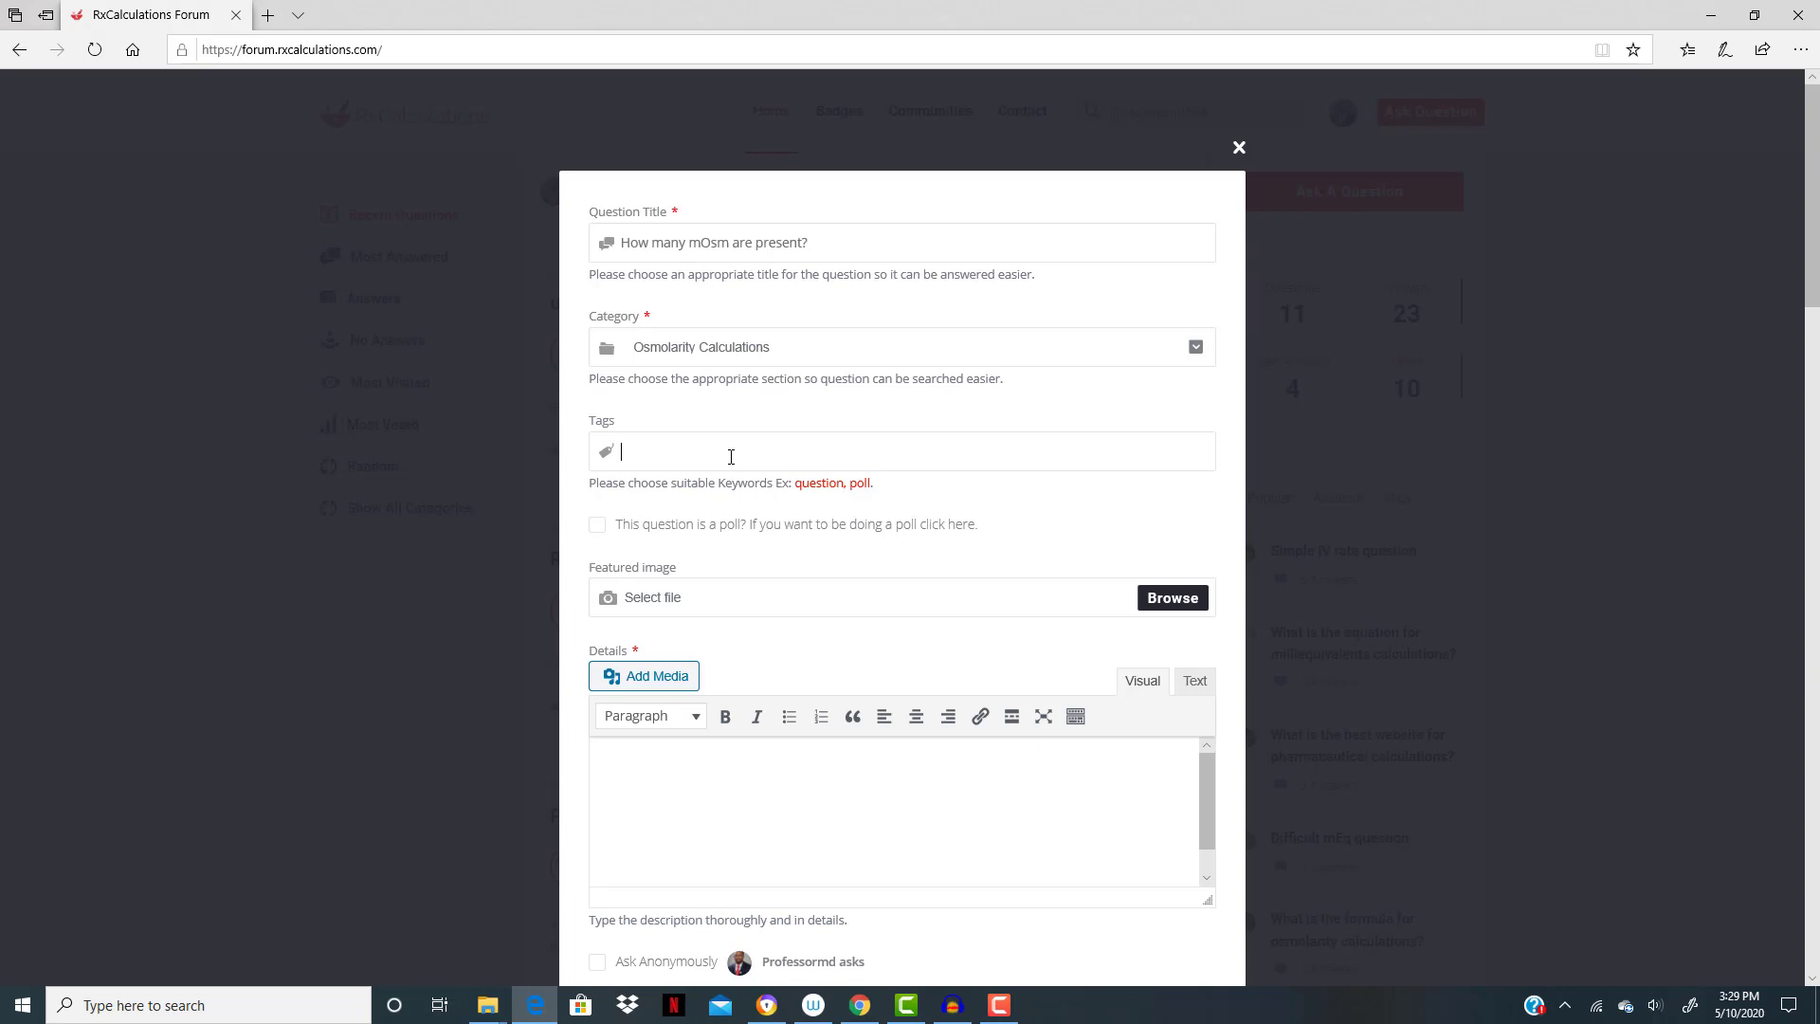
- Add the tags mOsm, Osmolarity and question to the new question
{"action": "type", "text": "mOsm"}
{"action": "key", "text": "Return"}
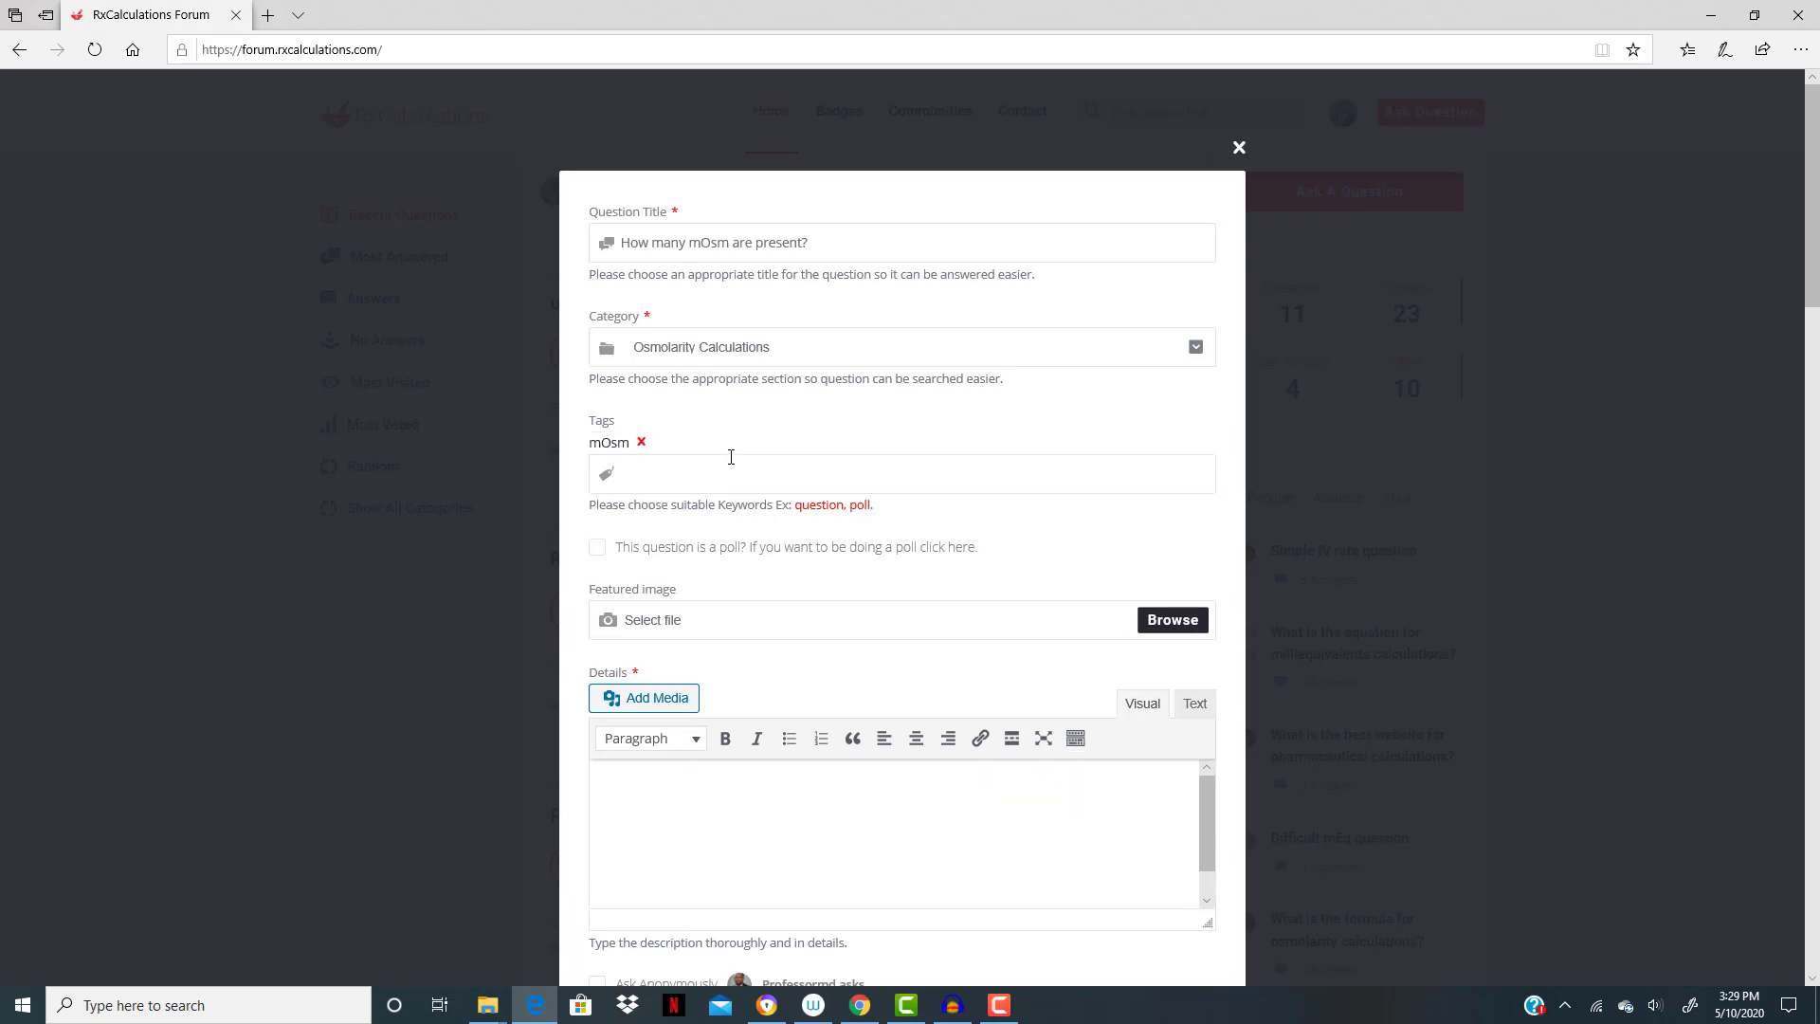
{"action": "type", "text": "Osmolarity"}
{"action": "key", "text": "Return"}
{"action": "type", "text": "question"}
{"action": "key", "text": "Return"}
- Write "How many mOsm are present in 1 gram of NaCl?" as the question's details
{"action": "scroll", "coordinate": [730, 458], "scroll_direction": "down", "scroll_amount": 1}
{"action": "left_click", "coordinate": [651, 629]}
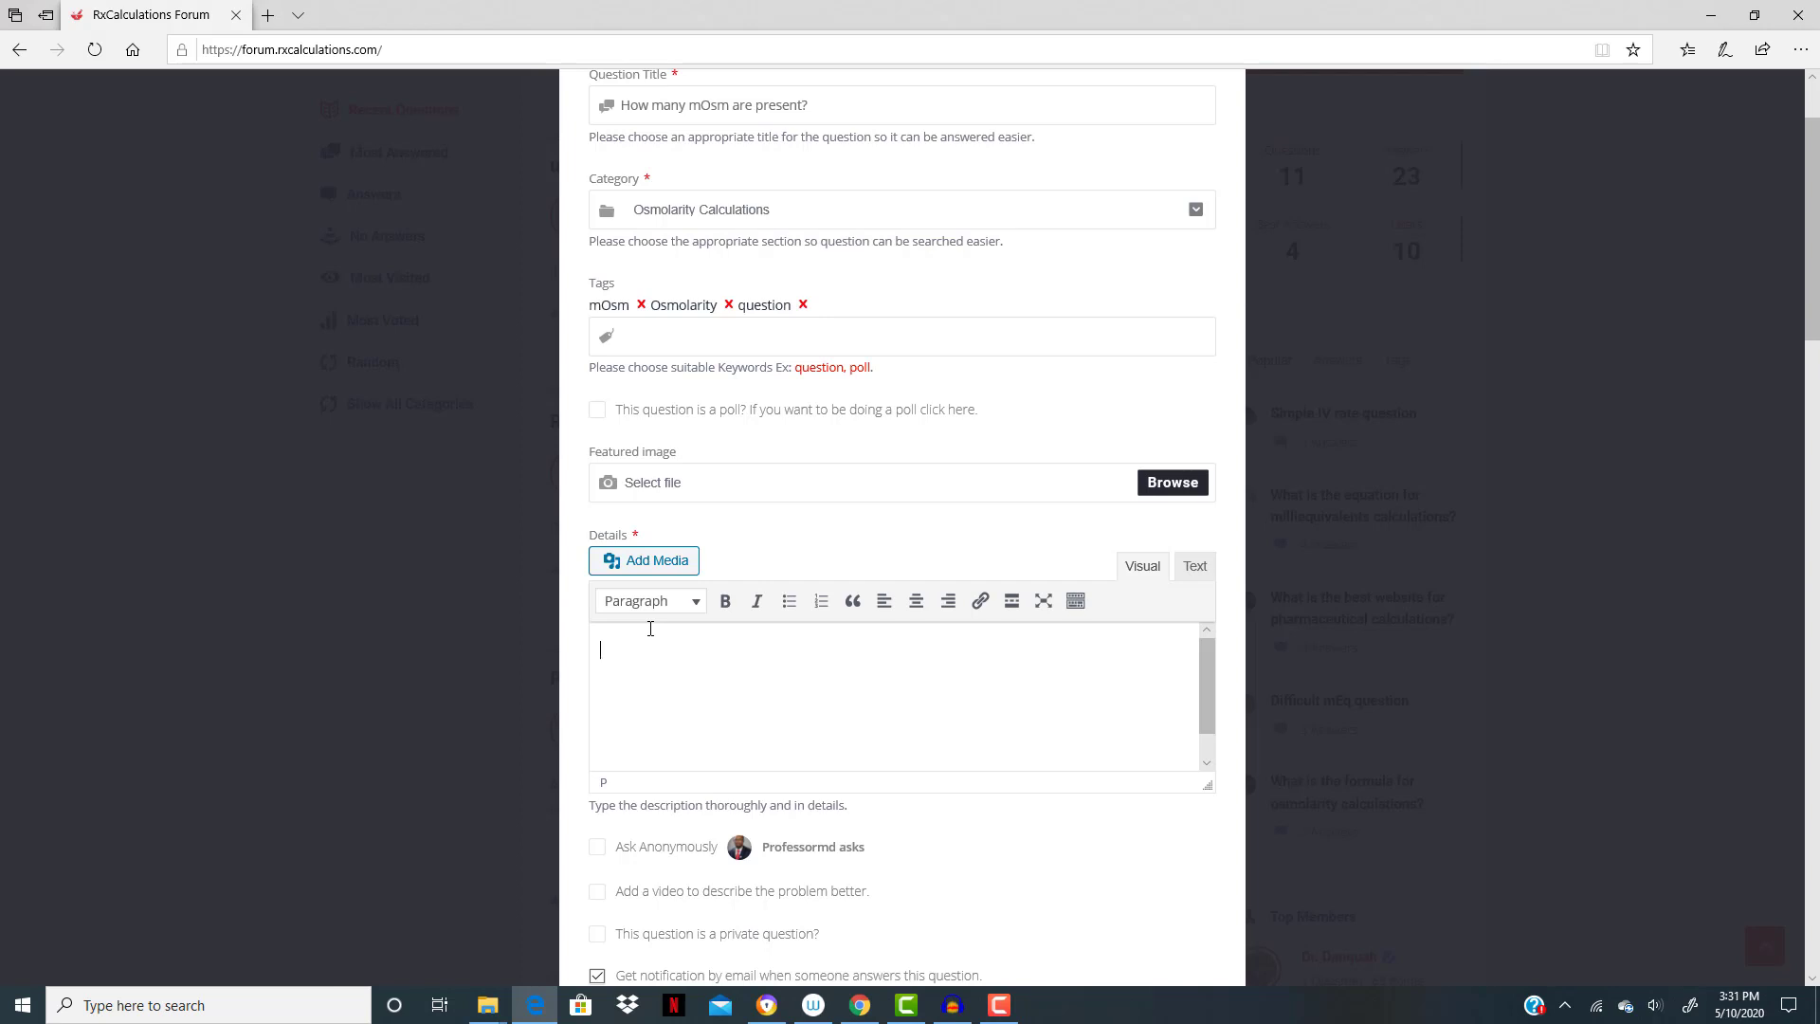
{"action": "type", "text": "How many mOsm are pre"}
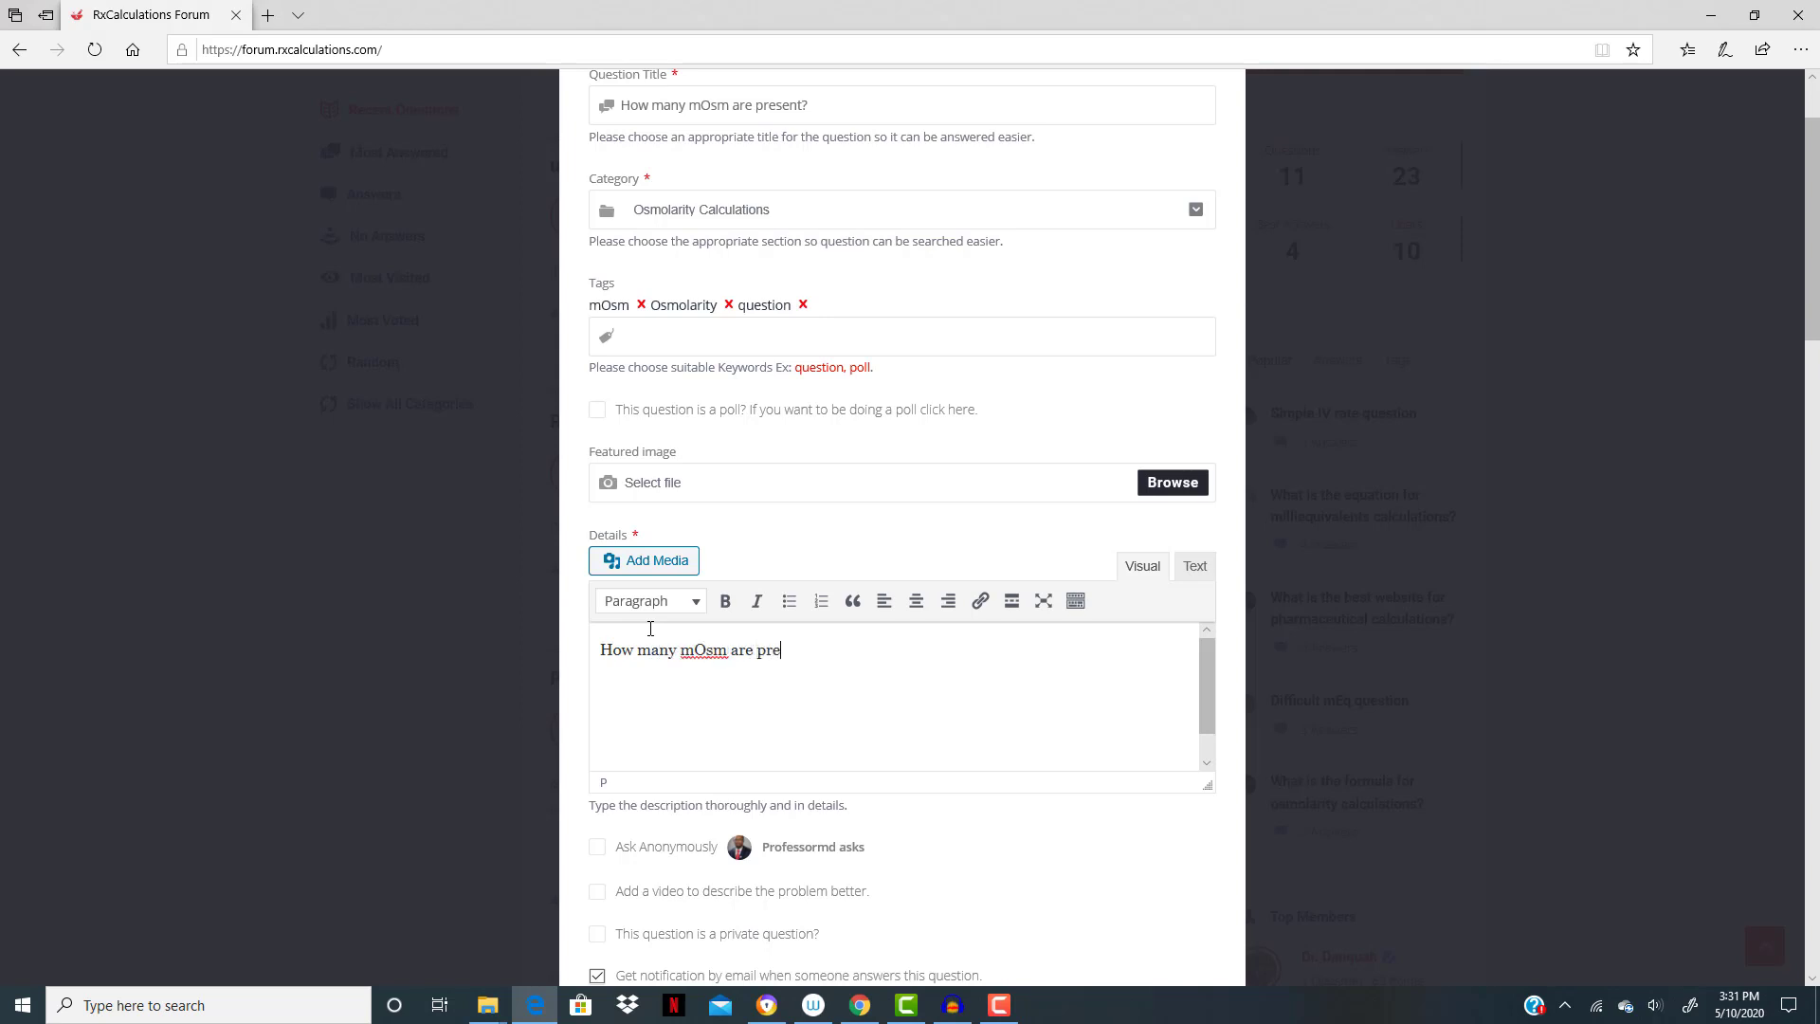
{"action": "type", "text": "sent in 1 gram of NaCl?"}
- Agree to the Terms of Service and Privacy Policy and publish the mOsm question
{"action": "scroll", "coordinate": [924, 587], "scroll_direction": "down", "scroll_amount": 3}
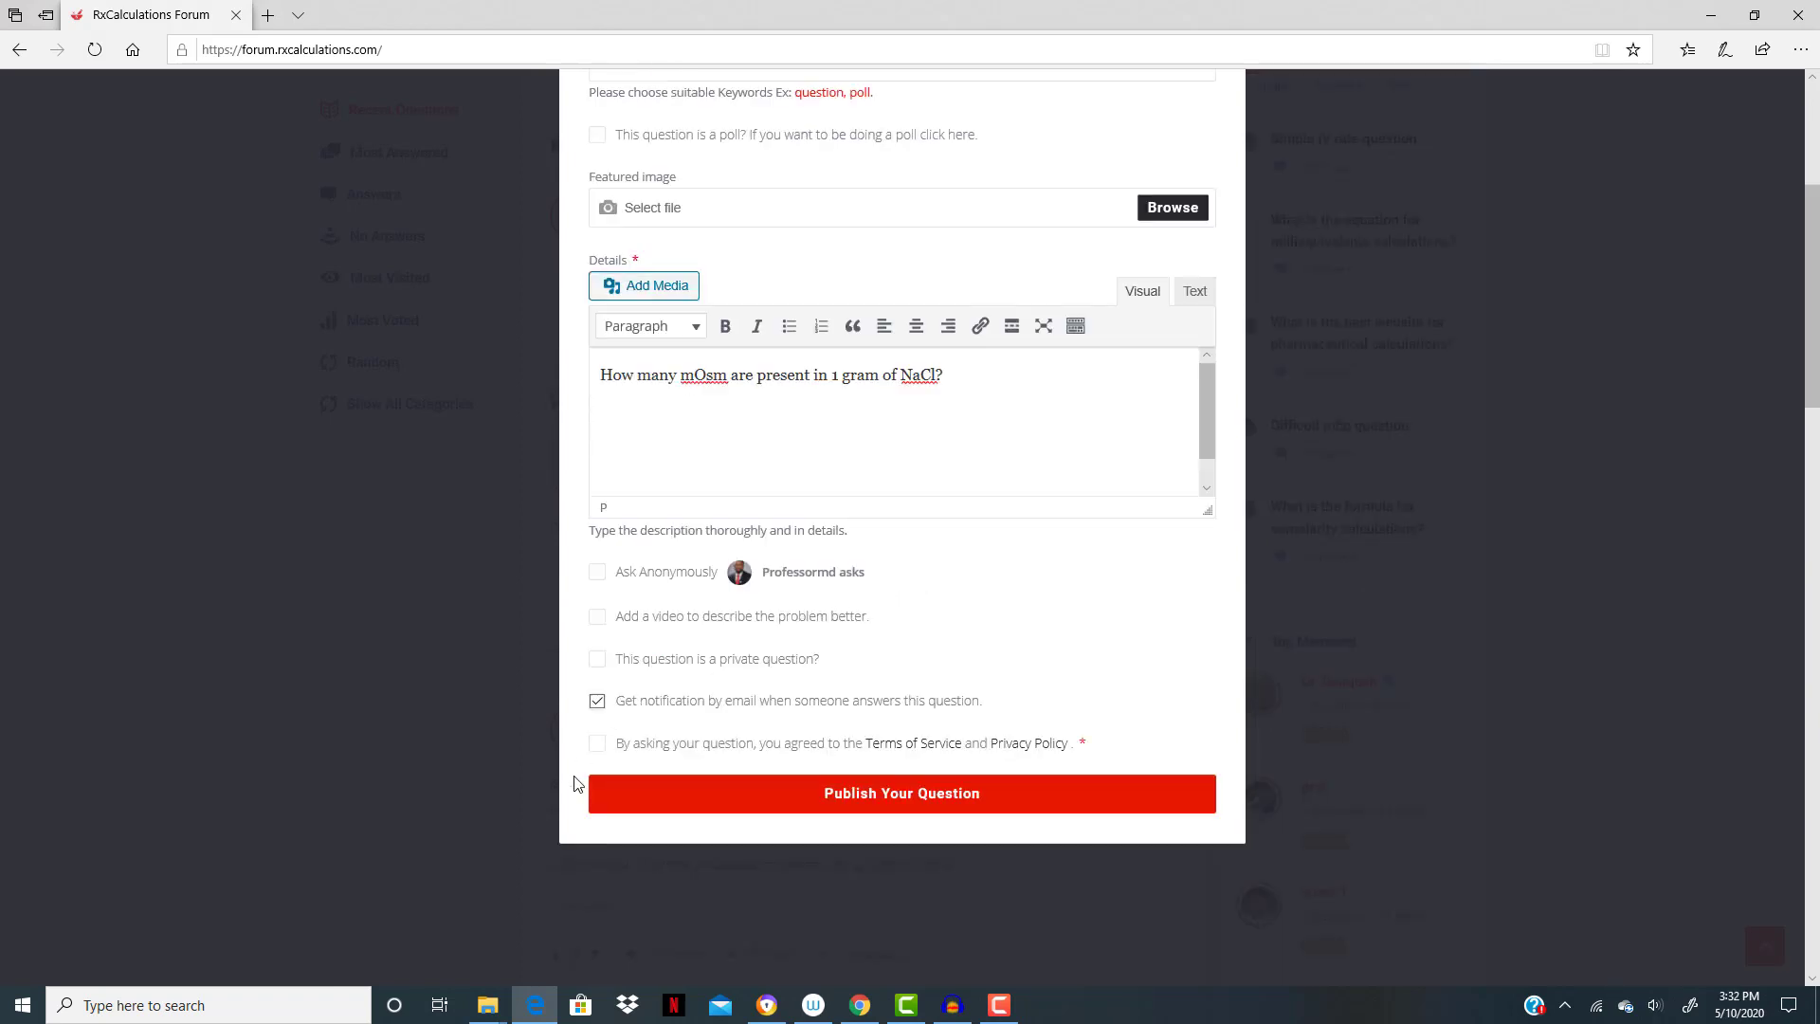
{"action": "left_click", "coordinate": [599, 756]}
{"action": "left_click", "coordinate": [892, 804]}
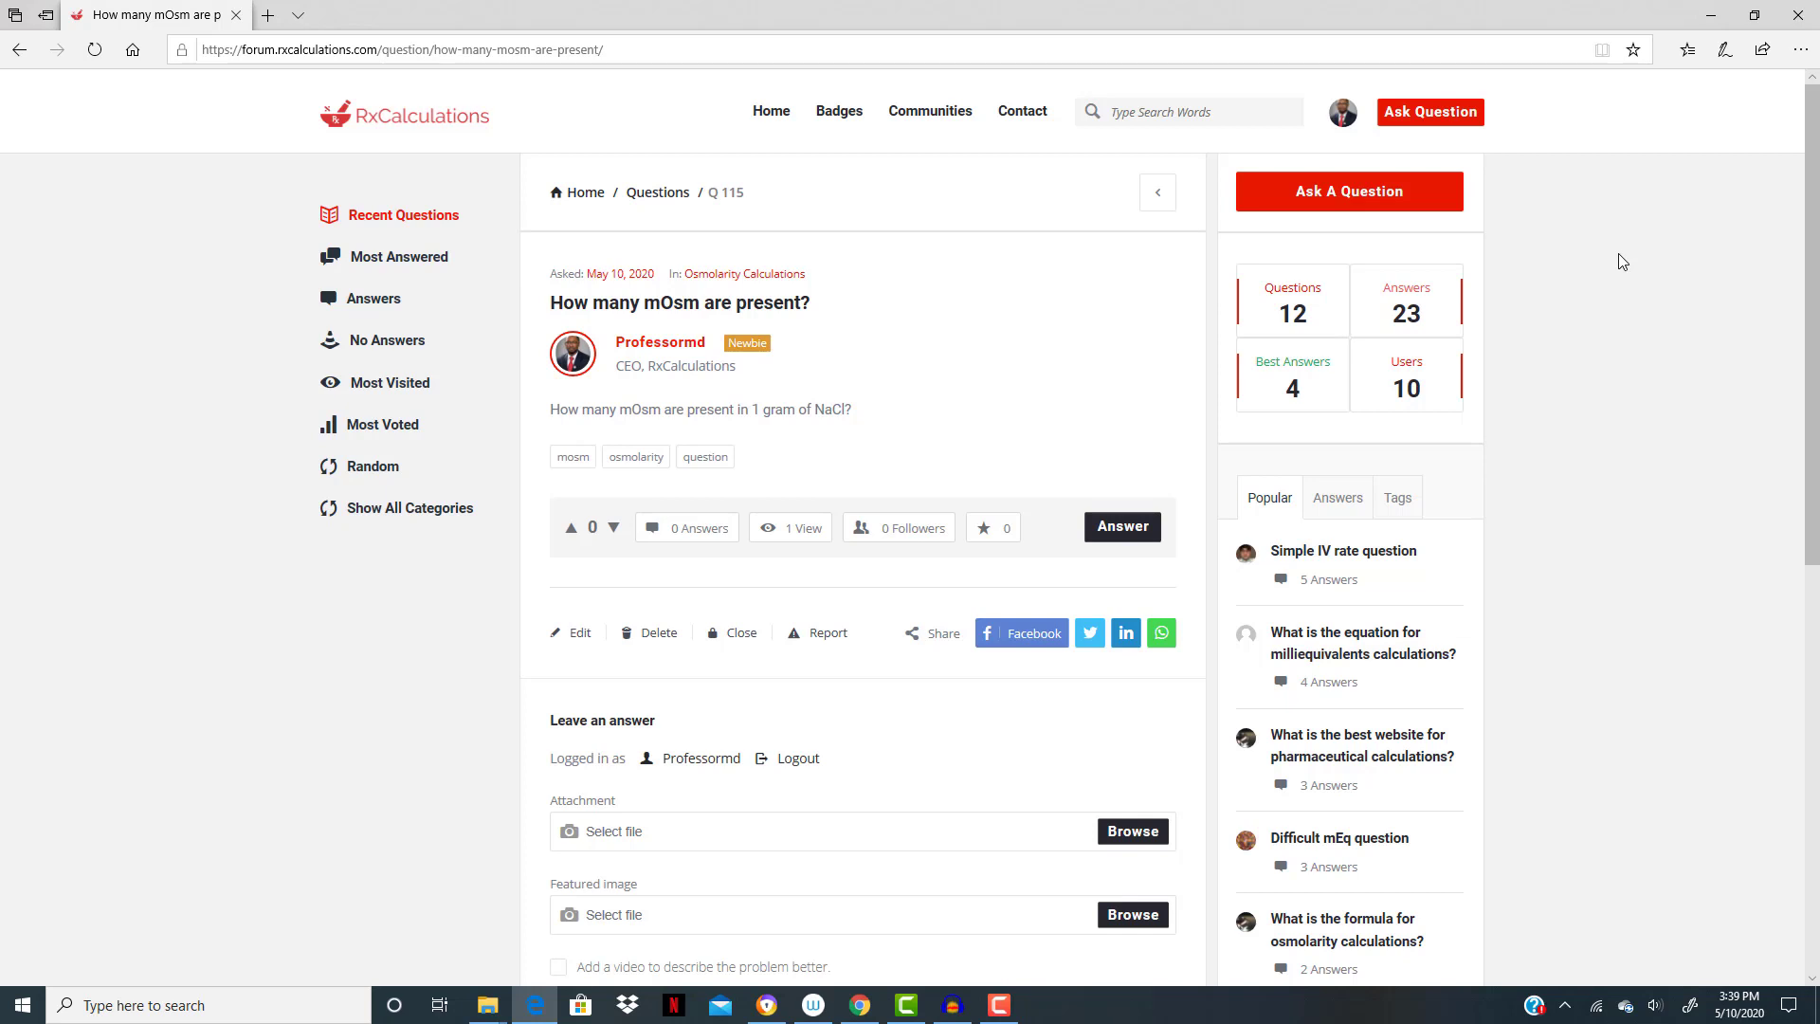
- Start another question titled "Interesting Dilution Question" and assign it to the Dilution and Concentration category
{"action": "left_click", "coordinate": [1442, 117]}
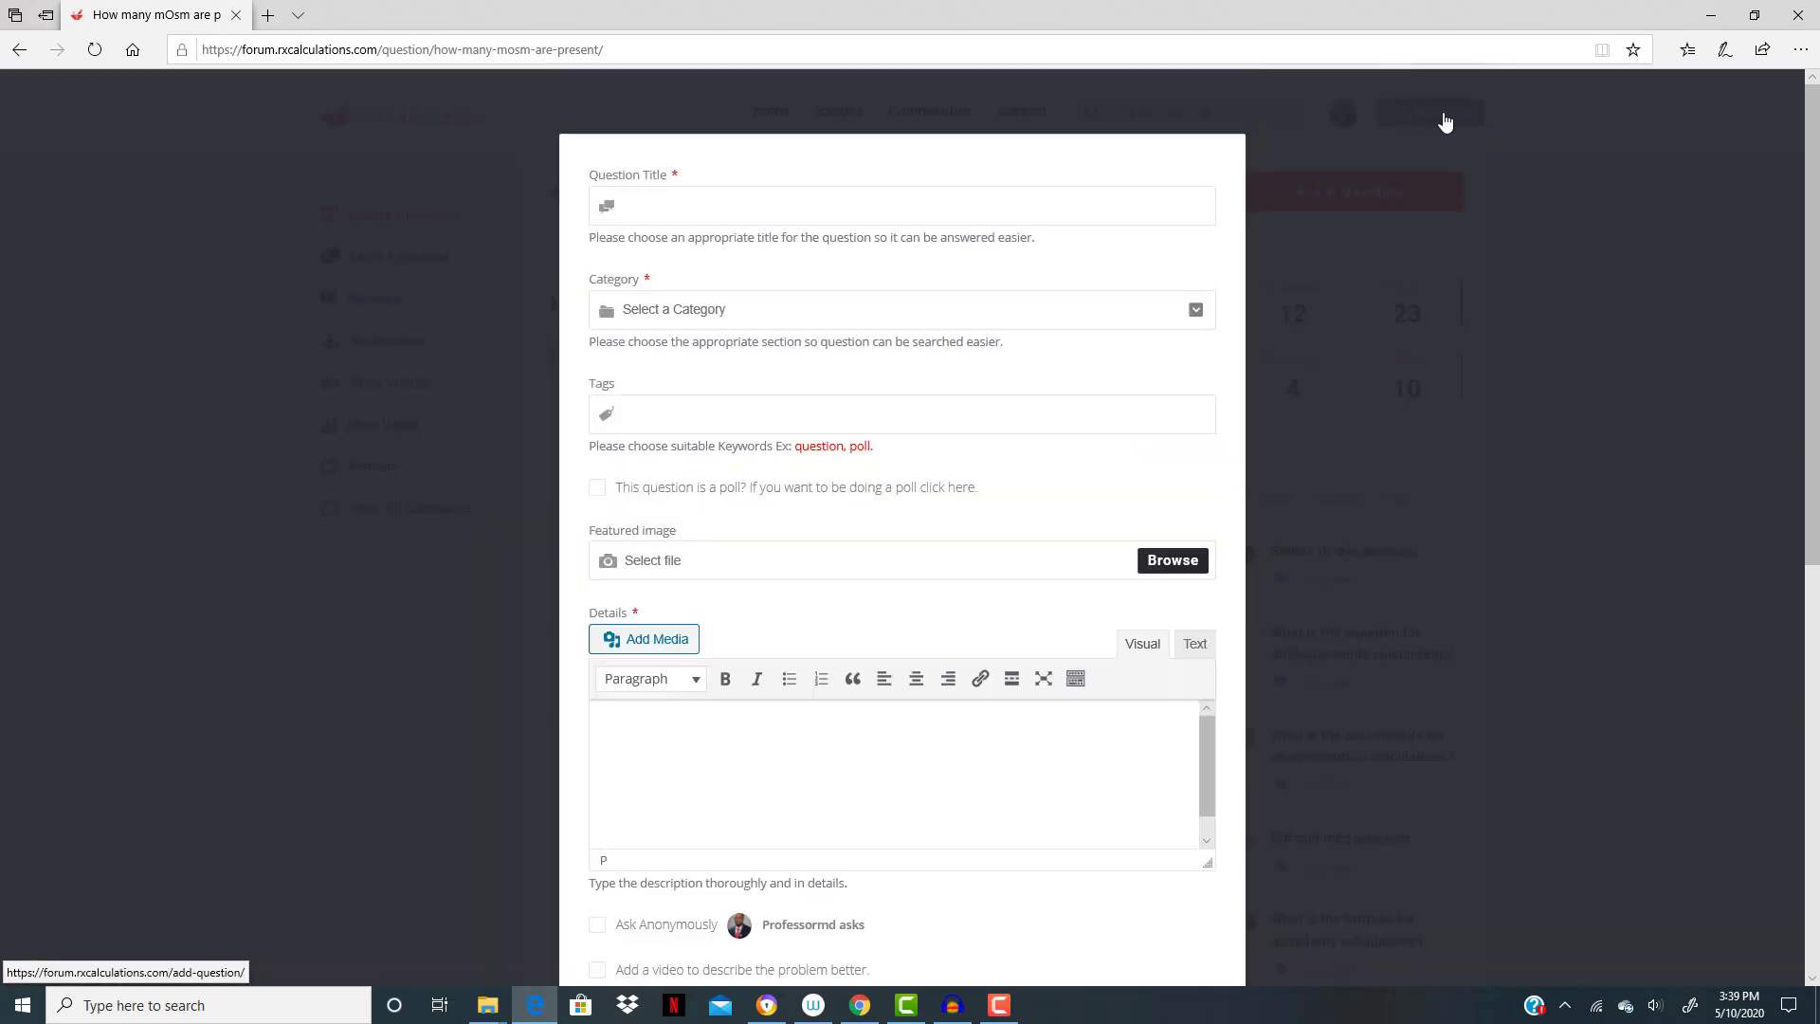
{"action": "left_click", "coordinate": [771, 202]}
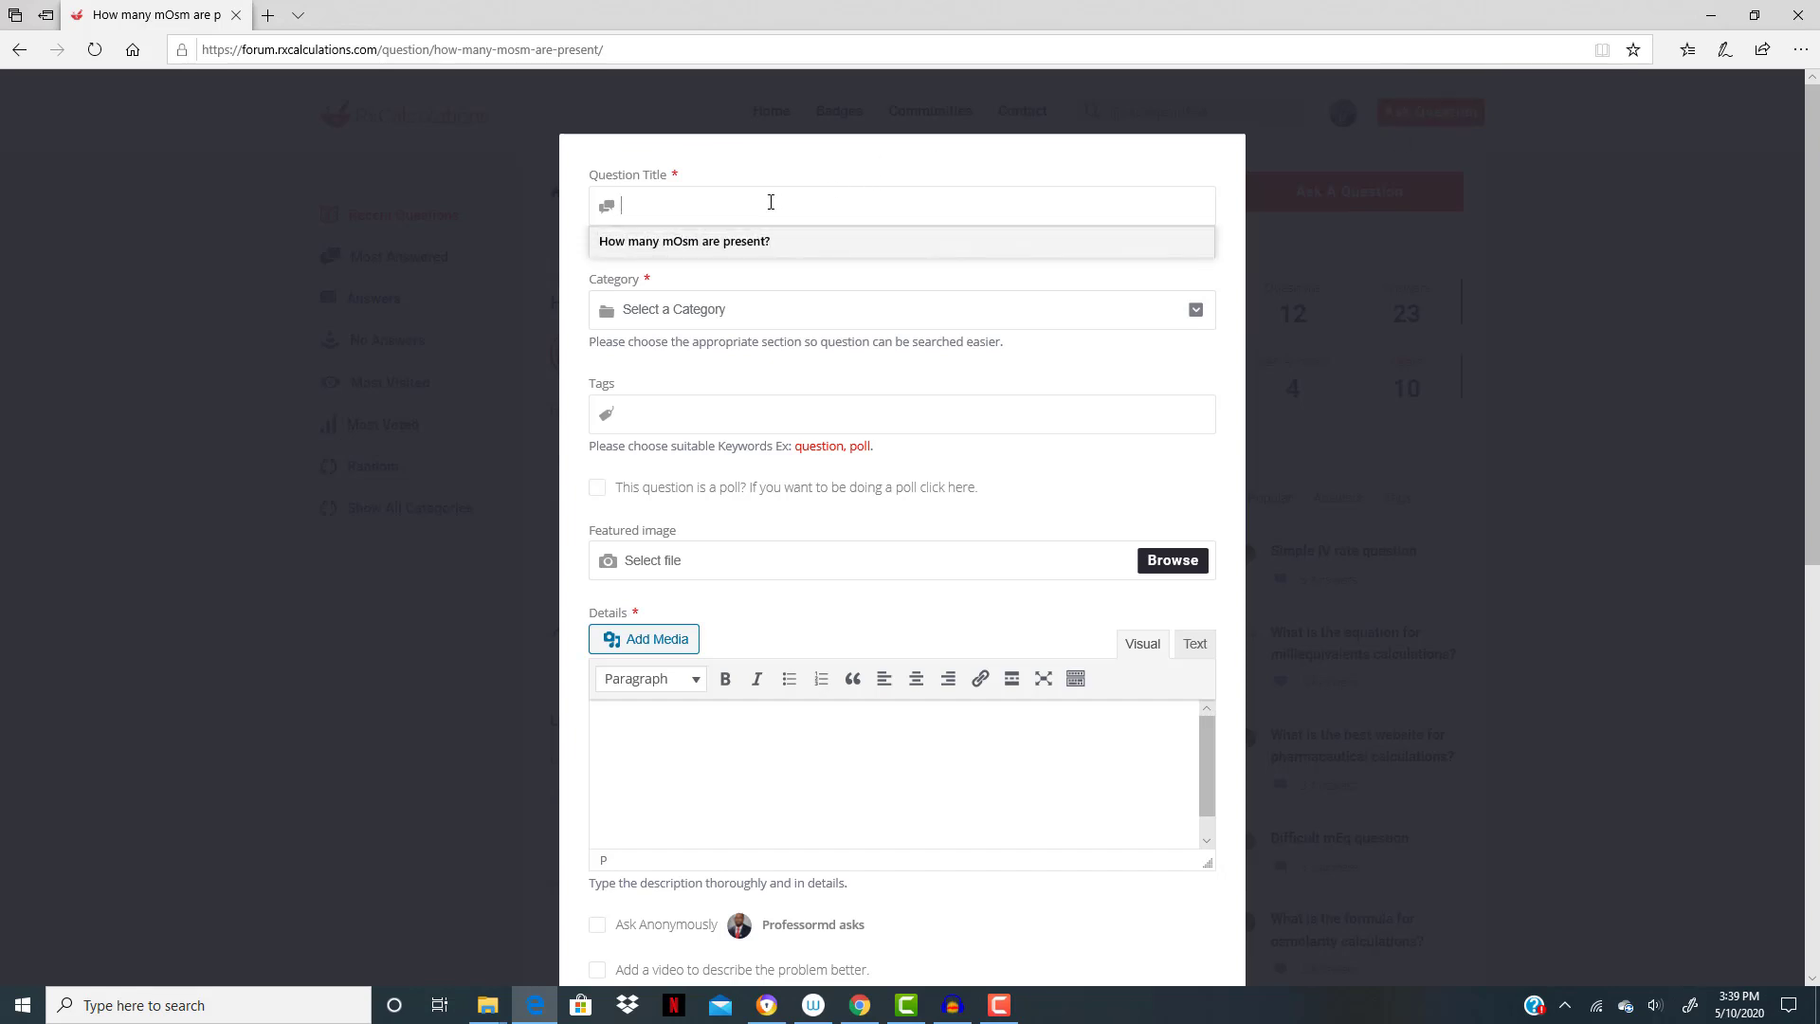
{"action": "type", "text": "Interest"}
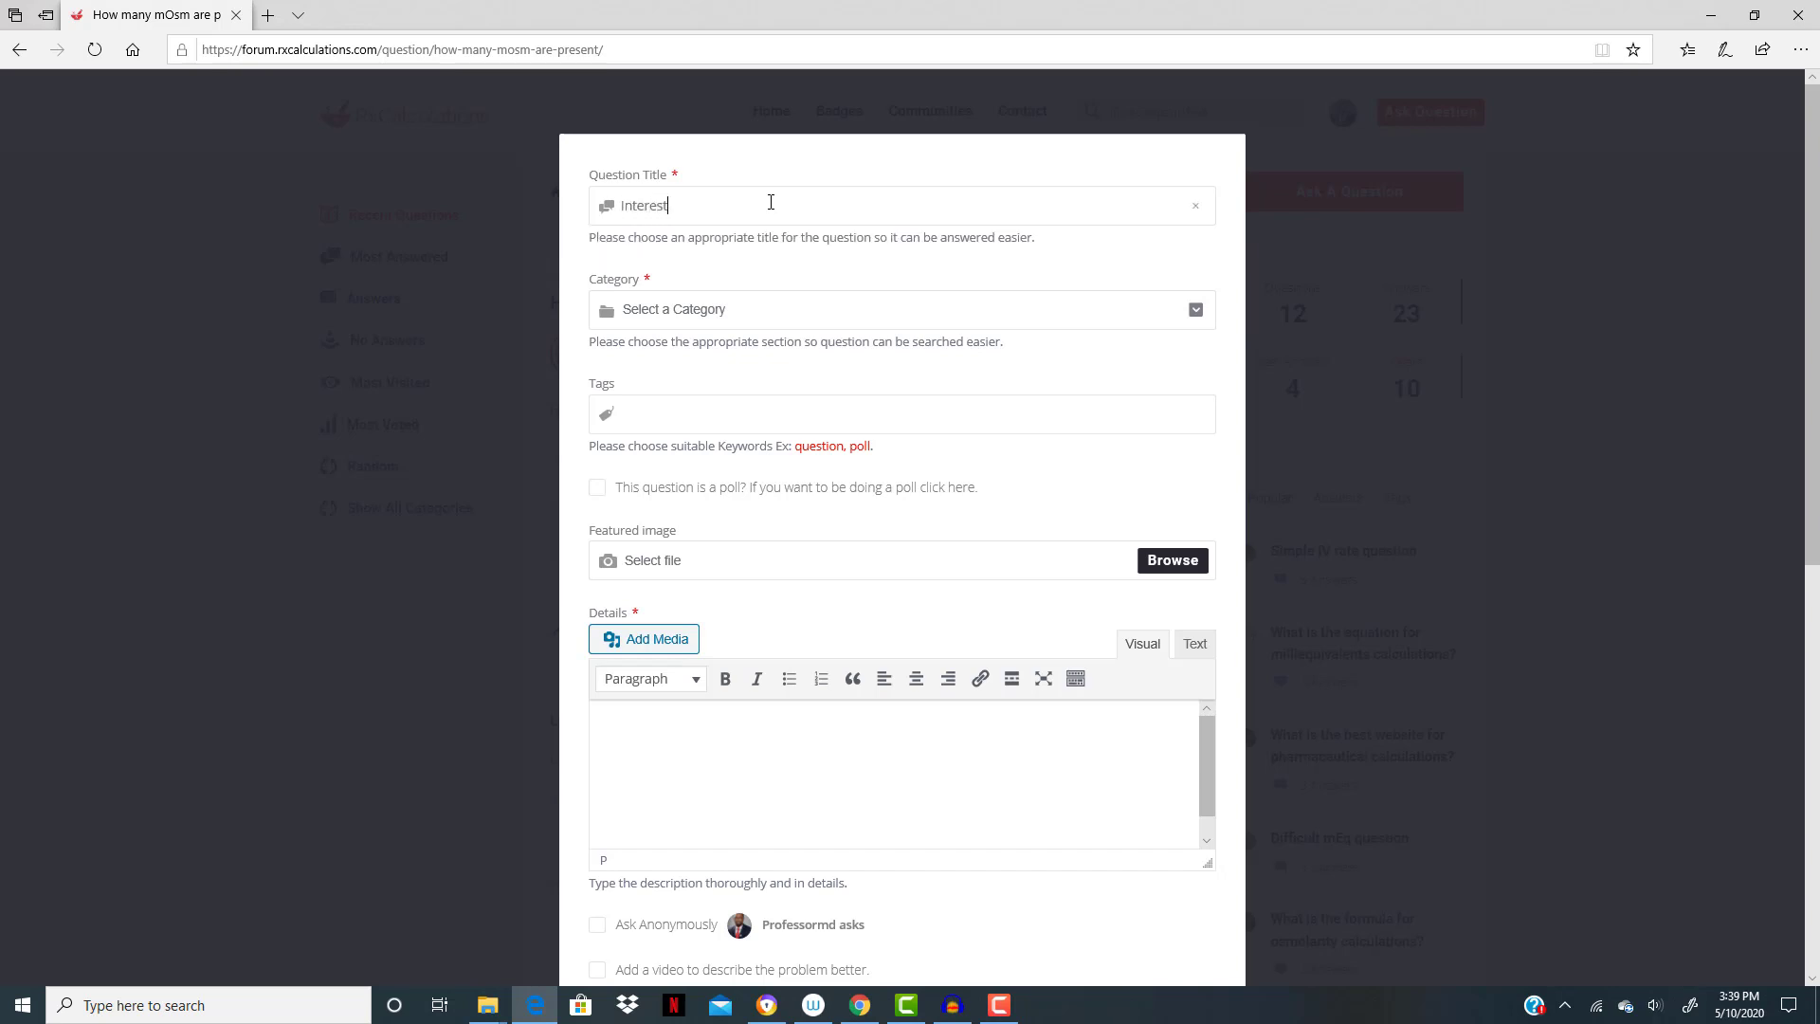
{"action": "type", "text": "ing Dilution Question"}
{"action": "left_click", "coordinate": [891, 326]}
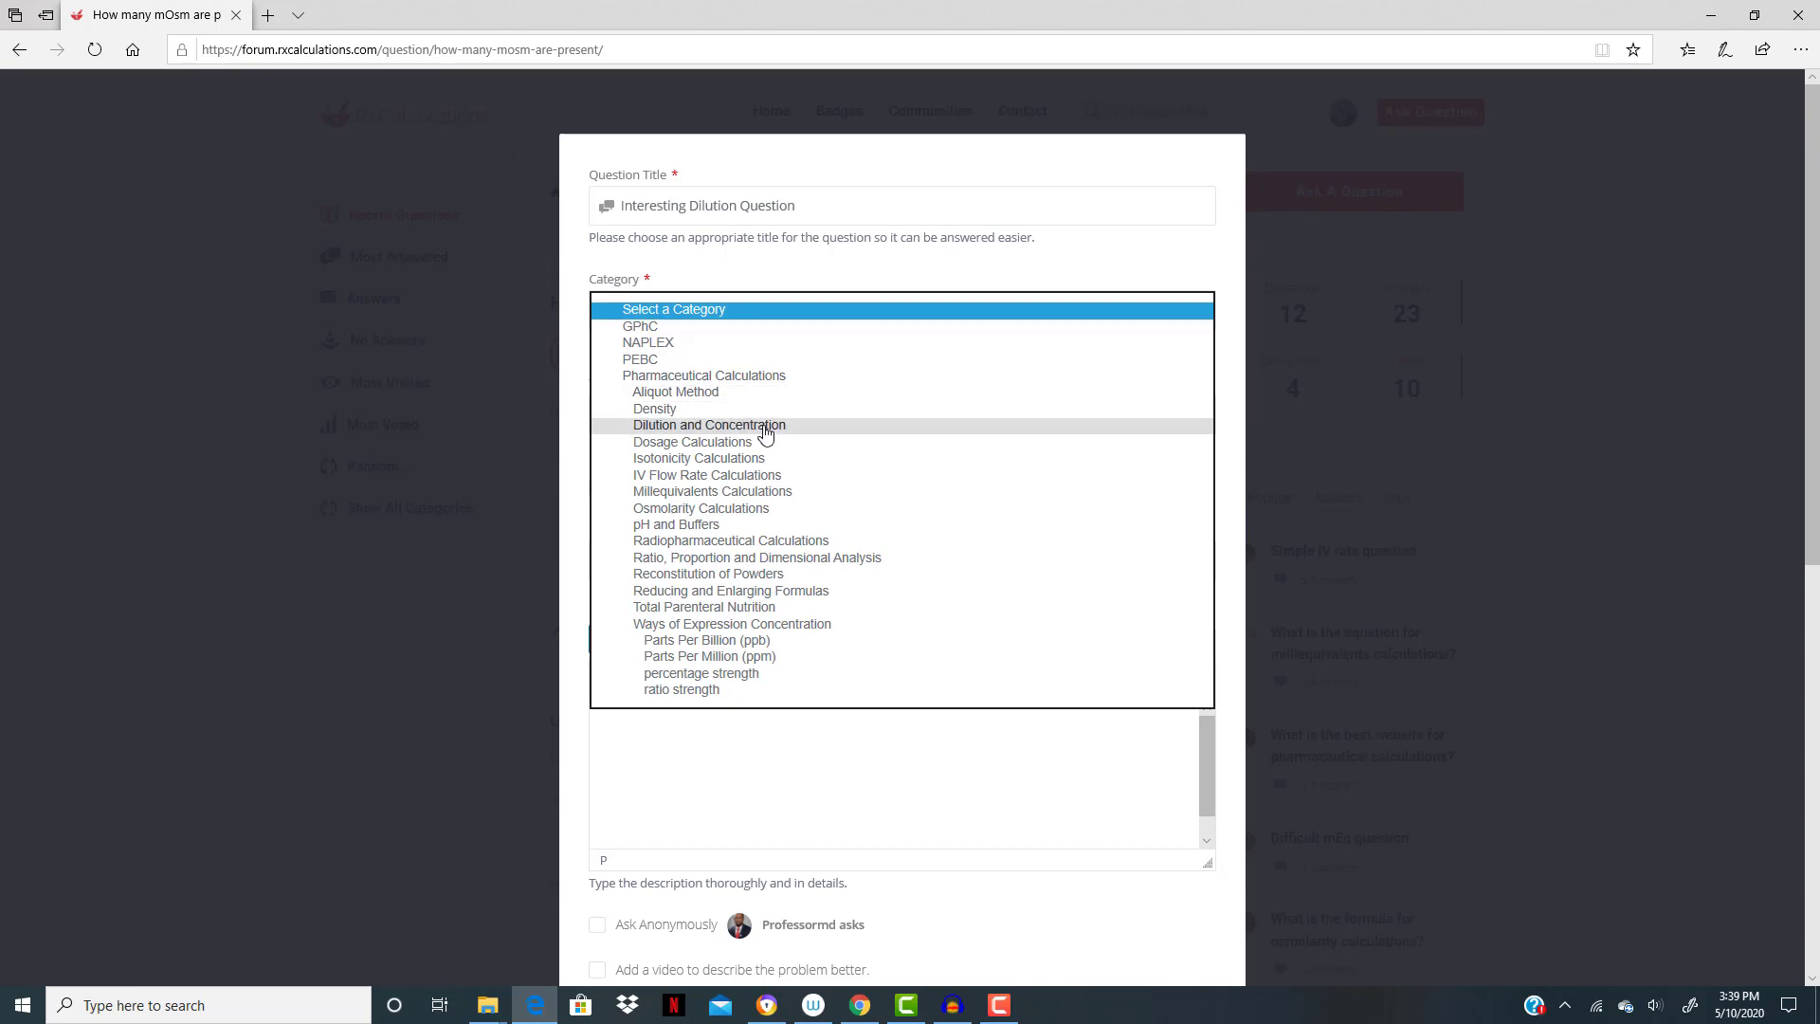
{"action": "left_click", "coordinate": [766, 427]}
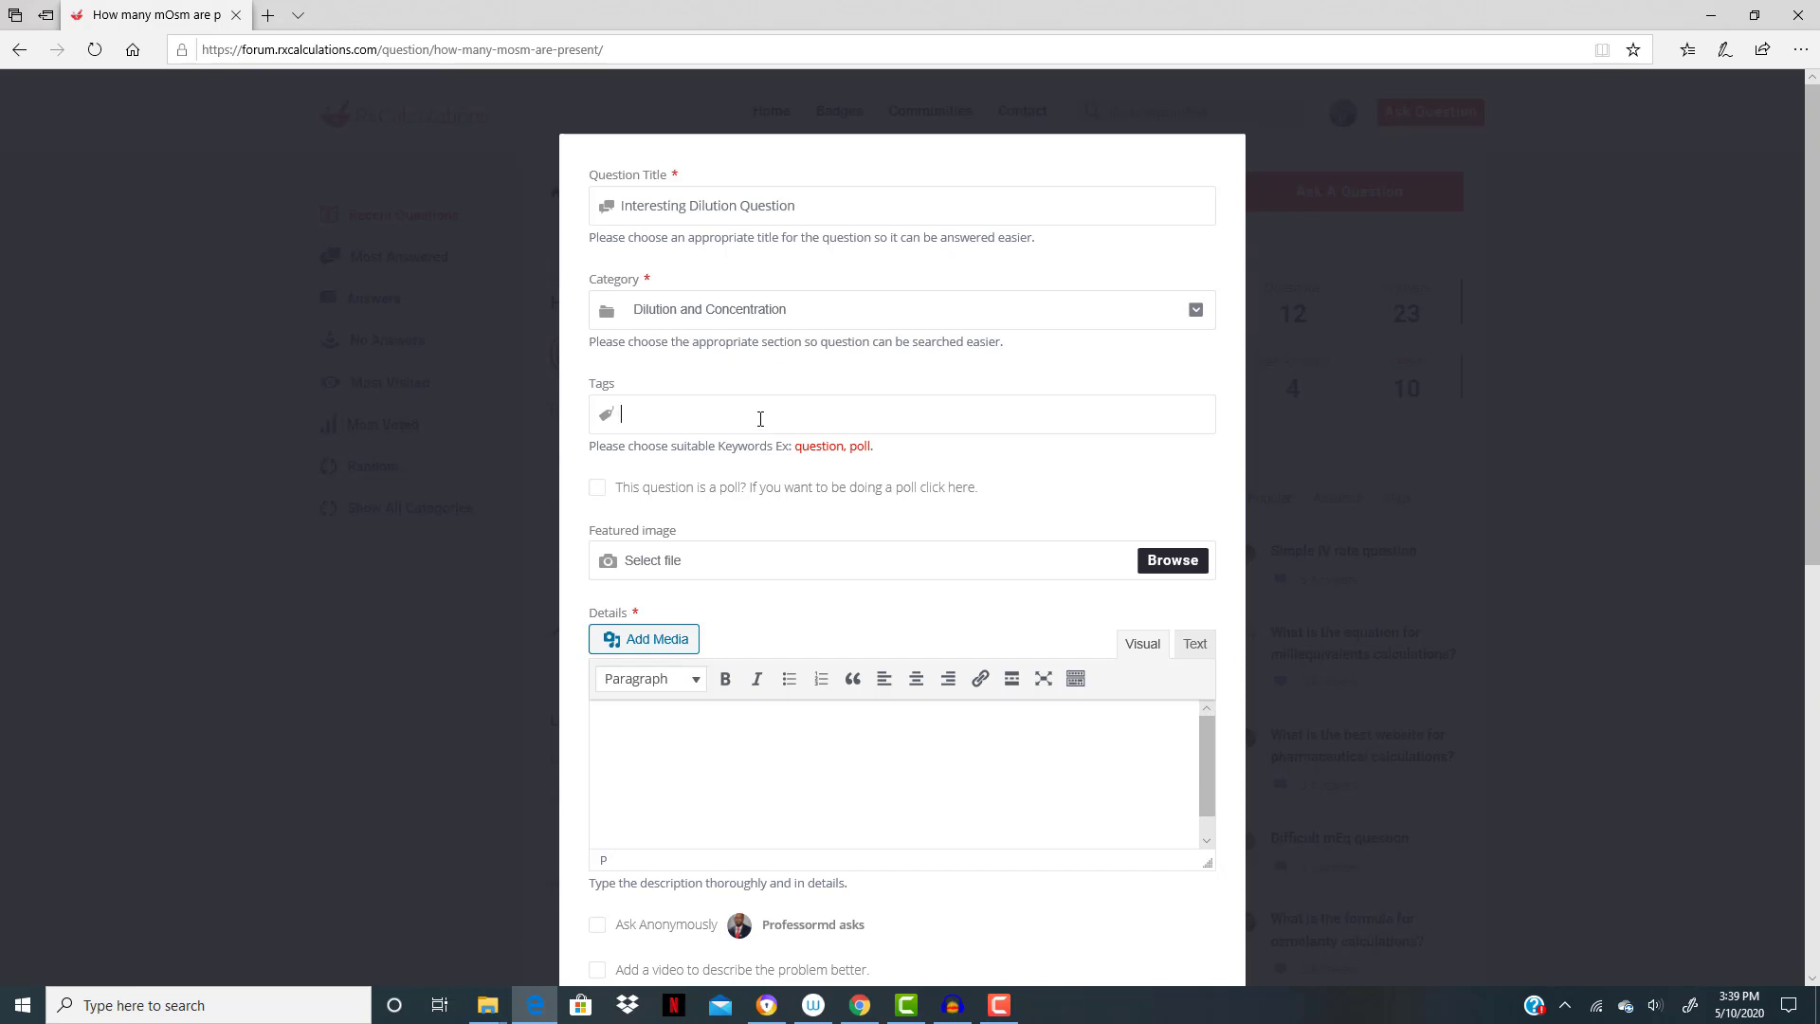
- Add the tags dilution, concentration and naplex to the dilution question
{"action": "type", "text": "dilution"}
{"action": "key", "text": "Return"}
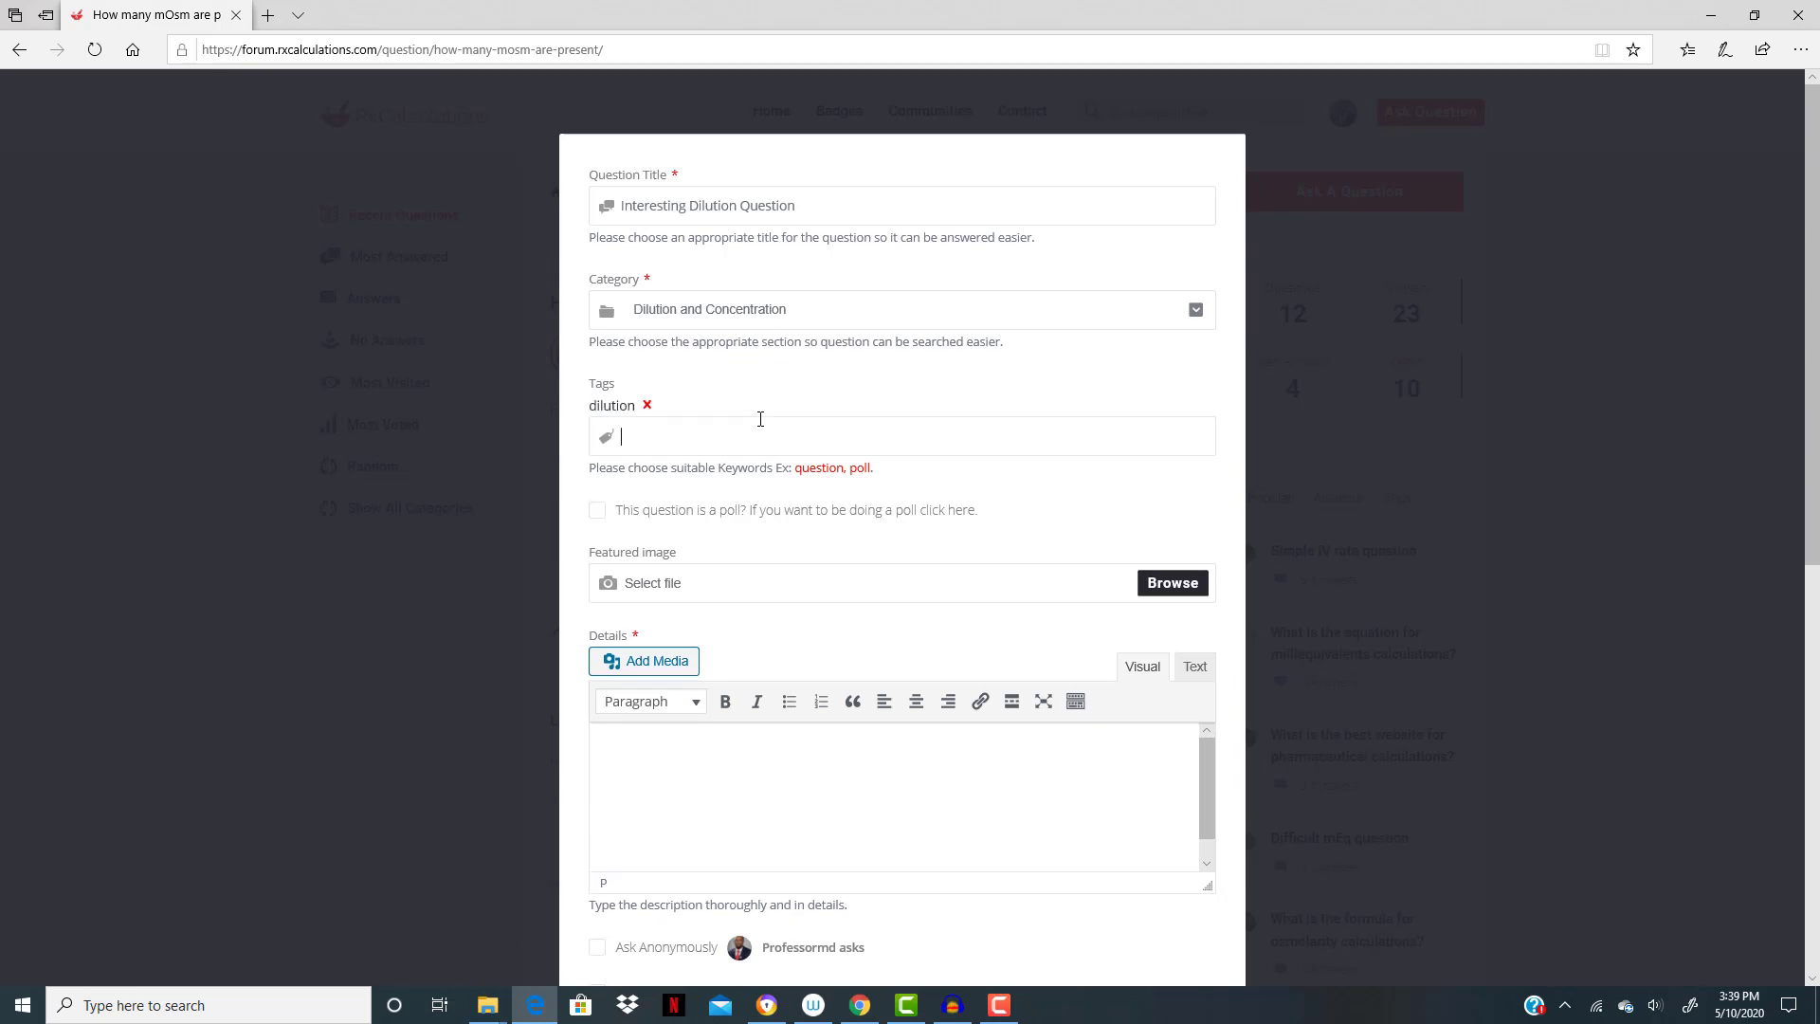
{"action": "type", "text": "concentration"}
{"action": "key", "text": "Return"}
{"action": "type", "text": "naplex"}
{"action": "key", "text": "Return"}
- Upload the "Dilution Question" image file from the computer as media for the question's details
{"action": "scroll", "coordinate": [658, 479], "scroll_direction": "down", "scroll_amount": 3}
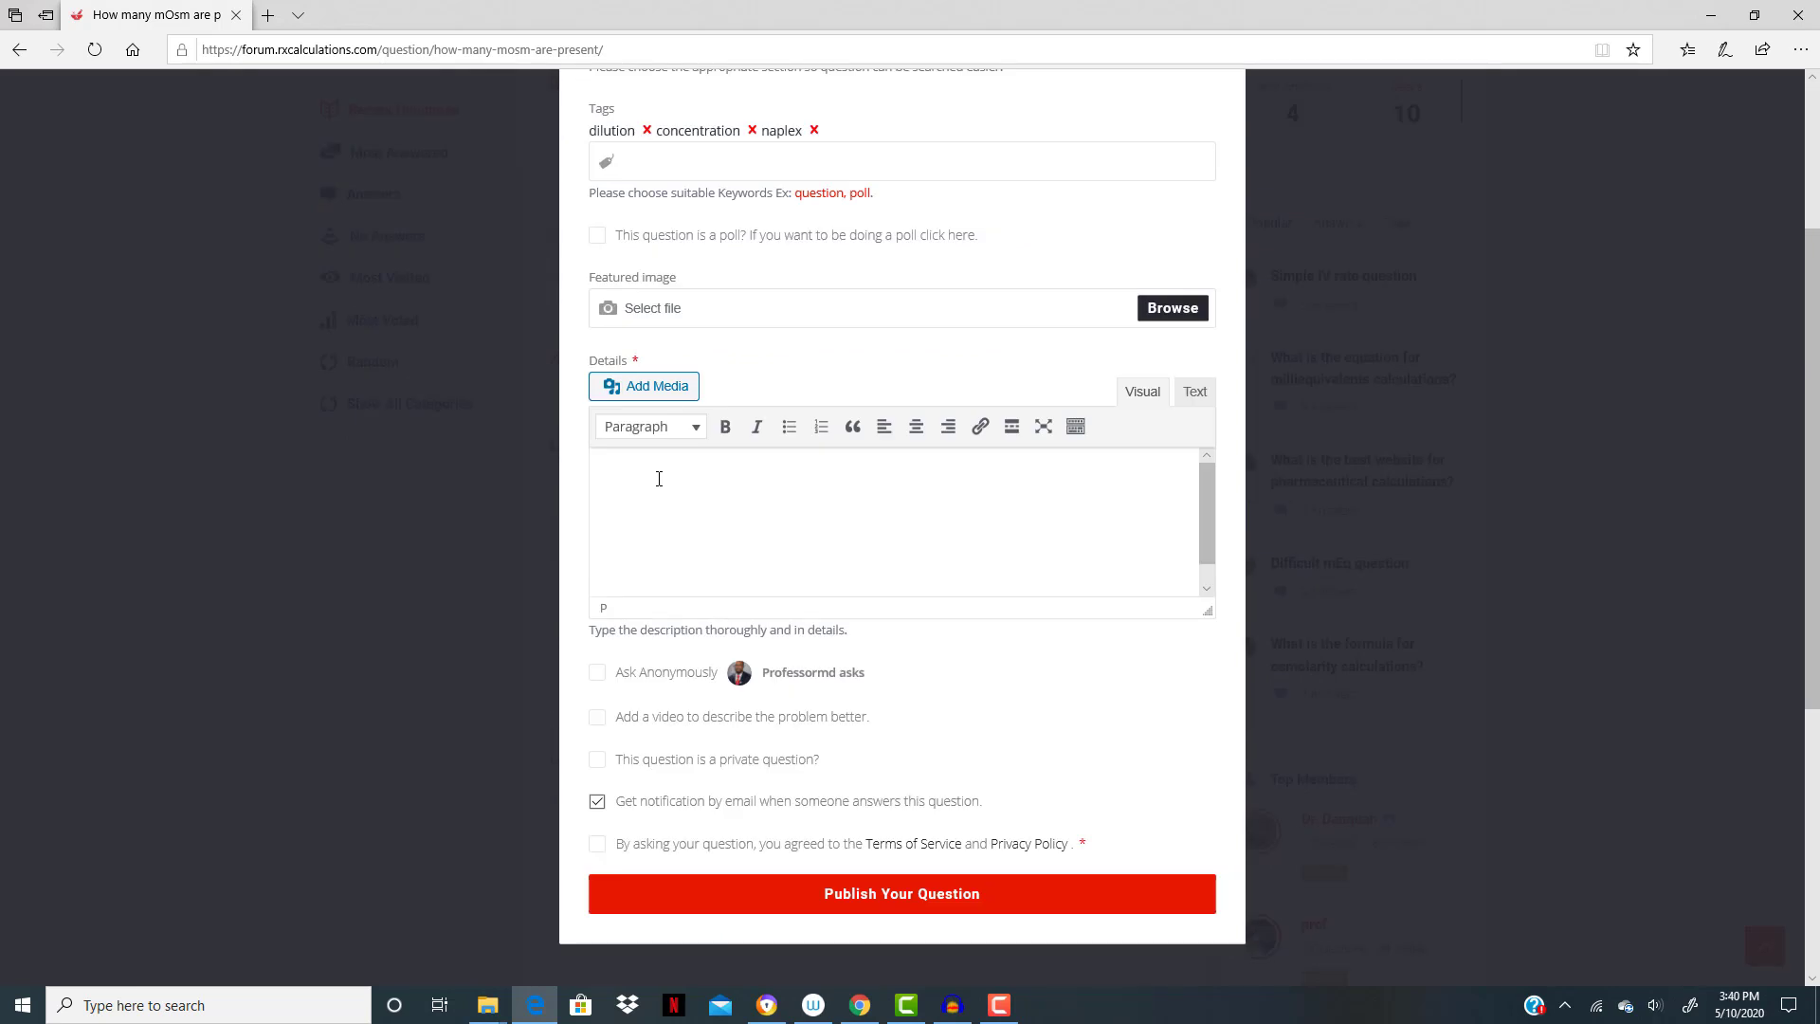
{"action": "left_click", "coordinate": [655, 392]}
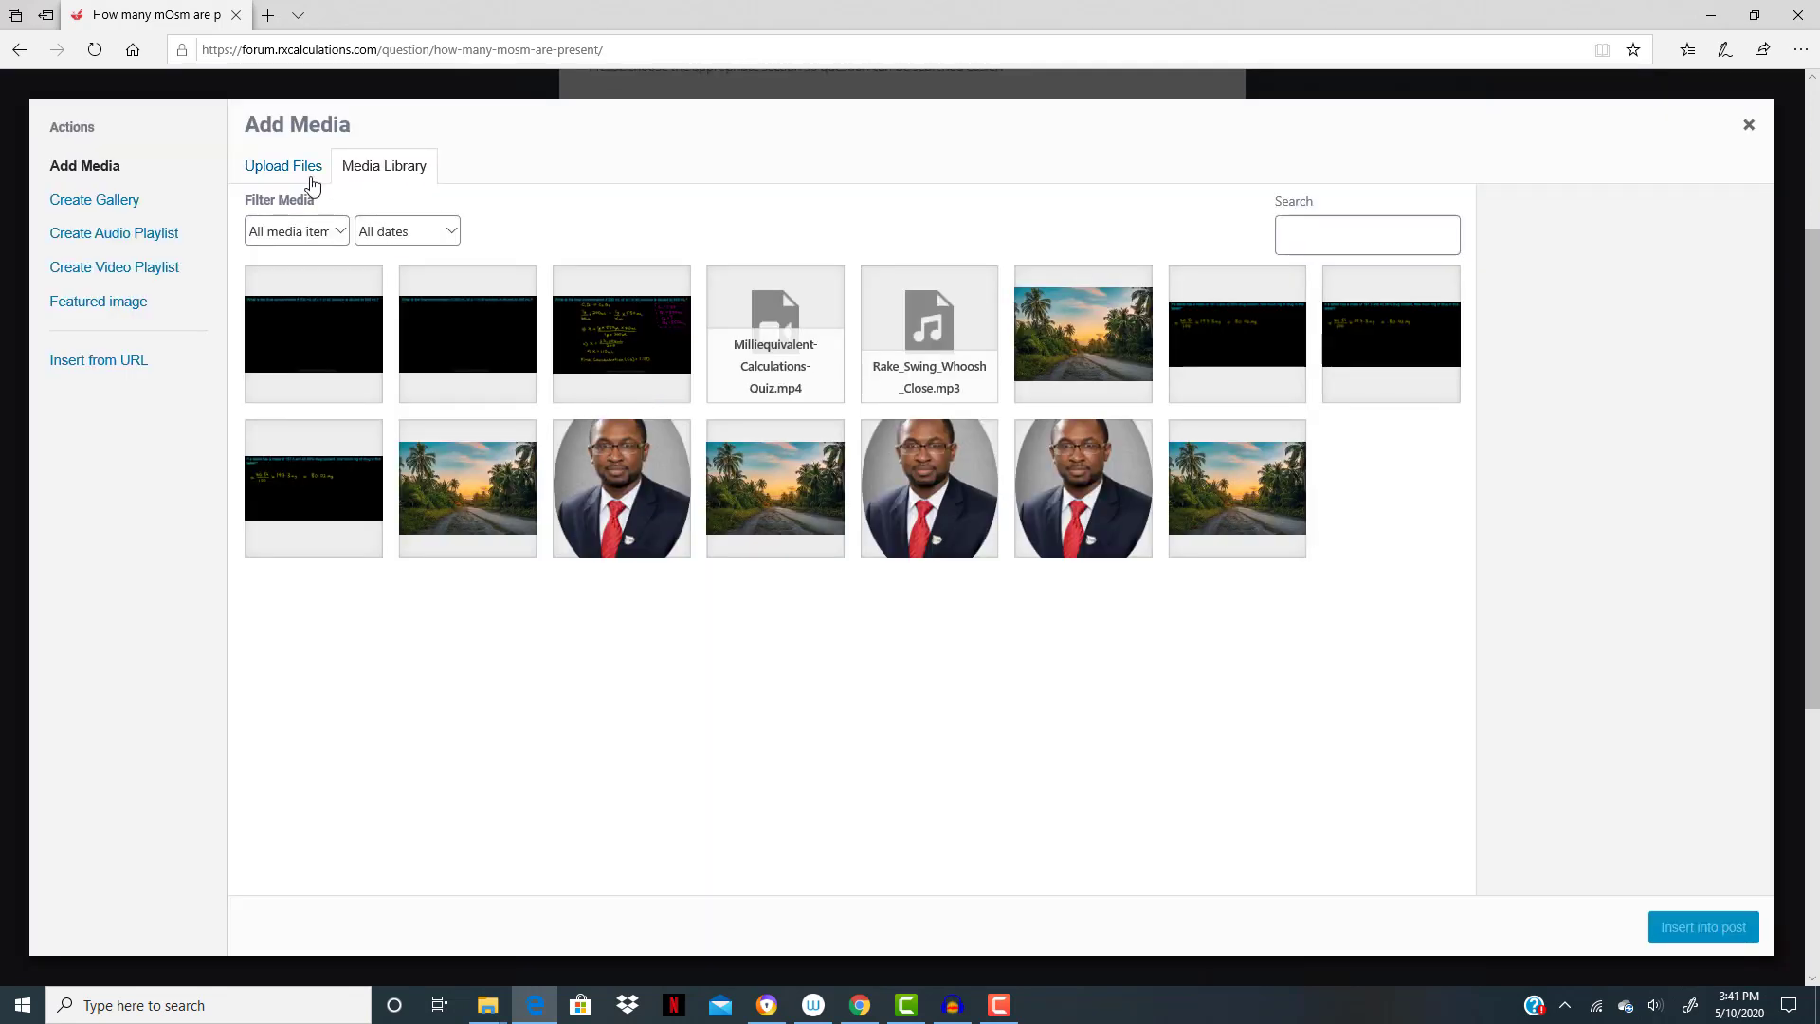
{"action": "left_click", "coordinate": [312, 181]}
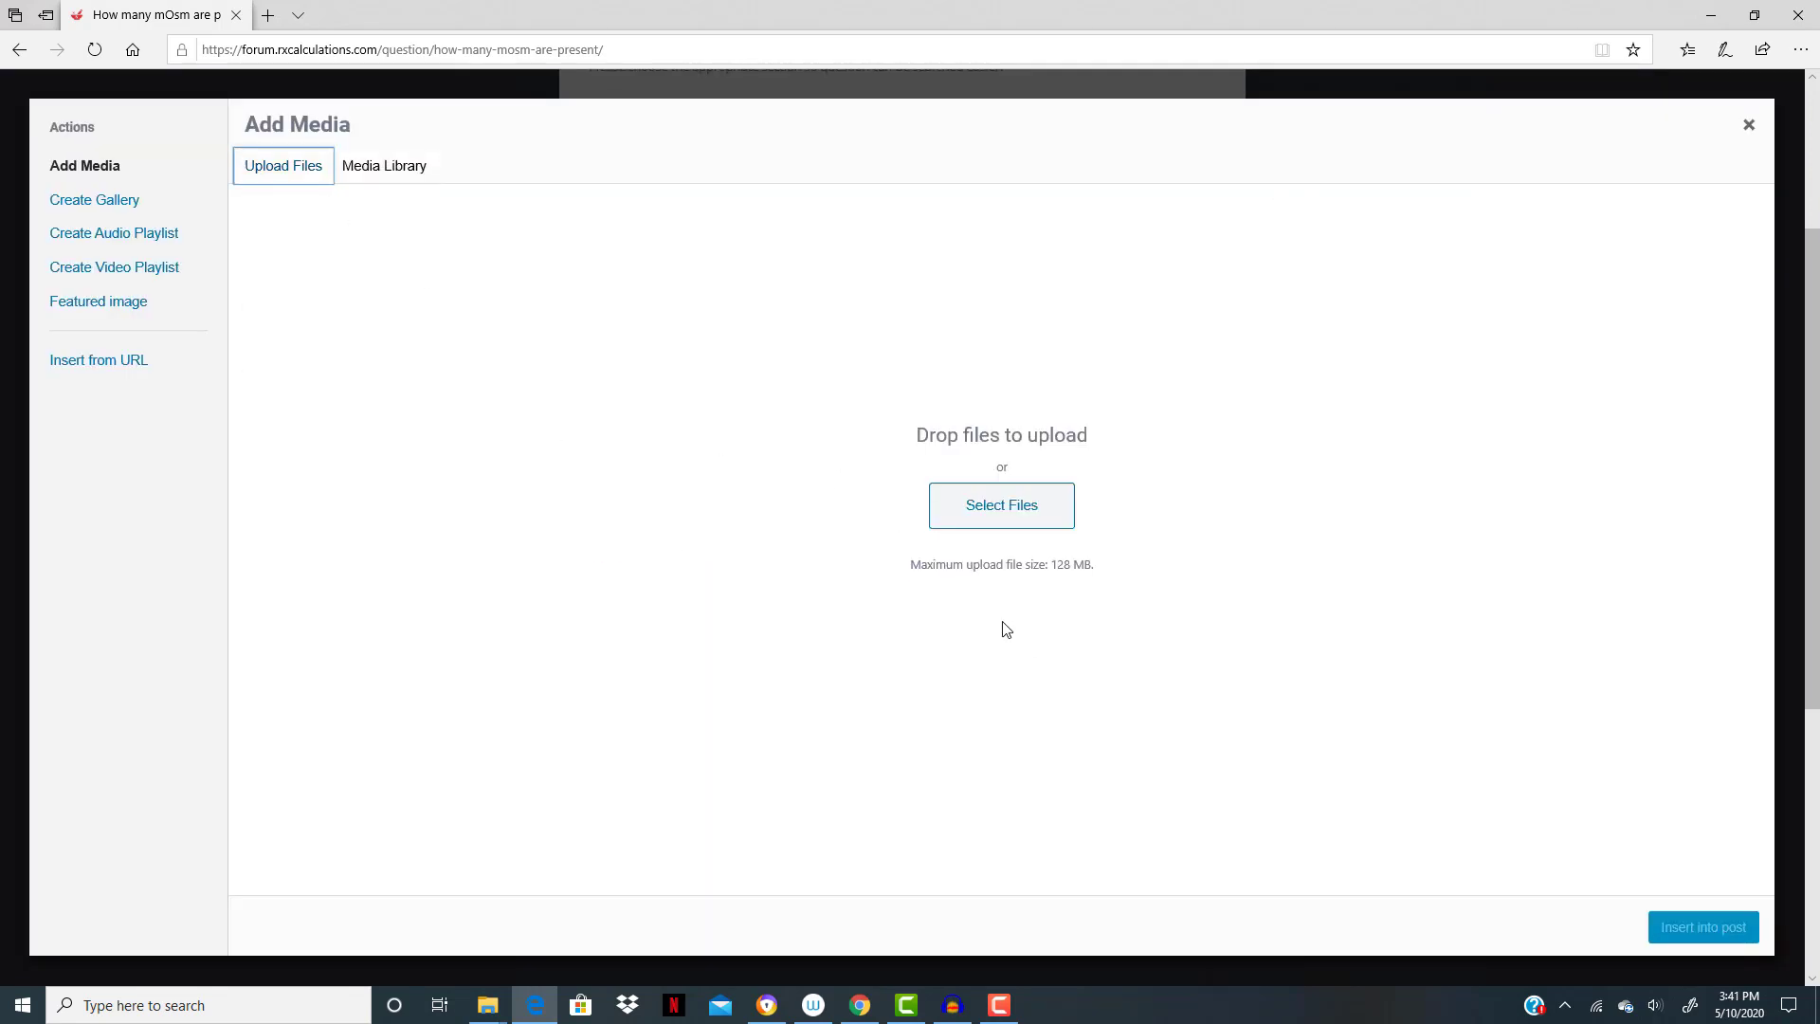
{"action": "left_click", "coordinate": [1016, 513]}
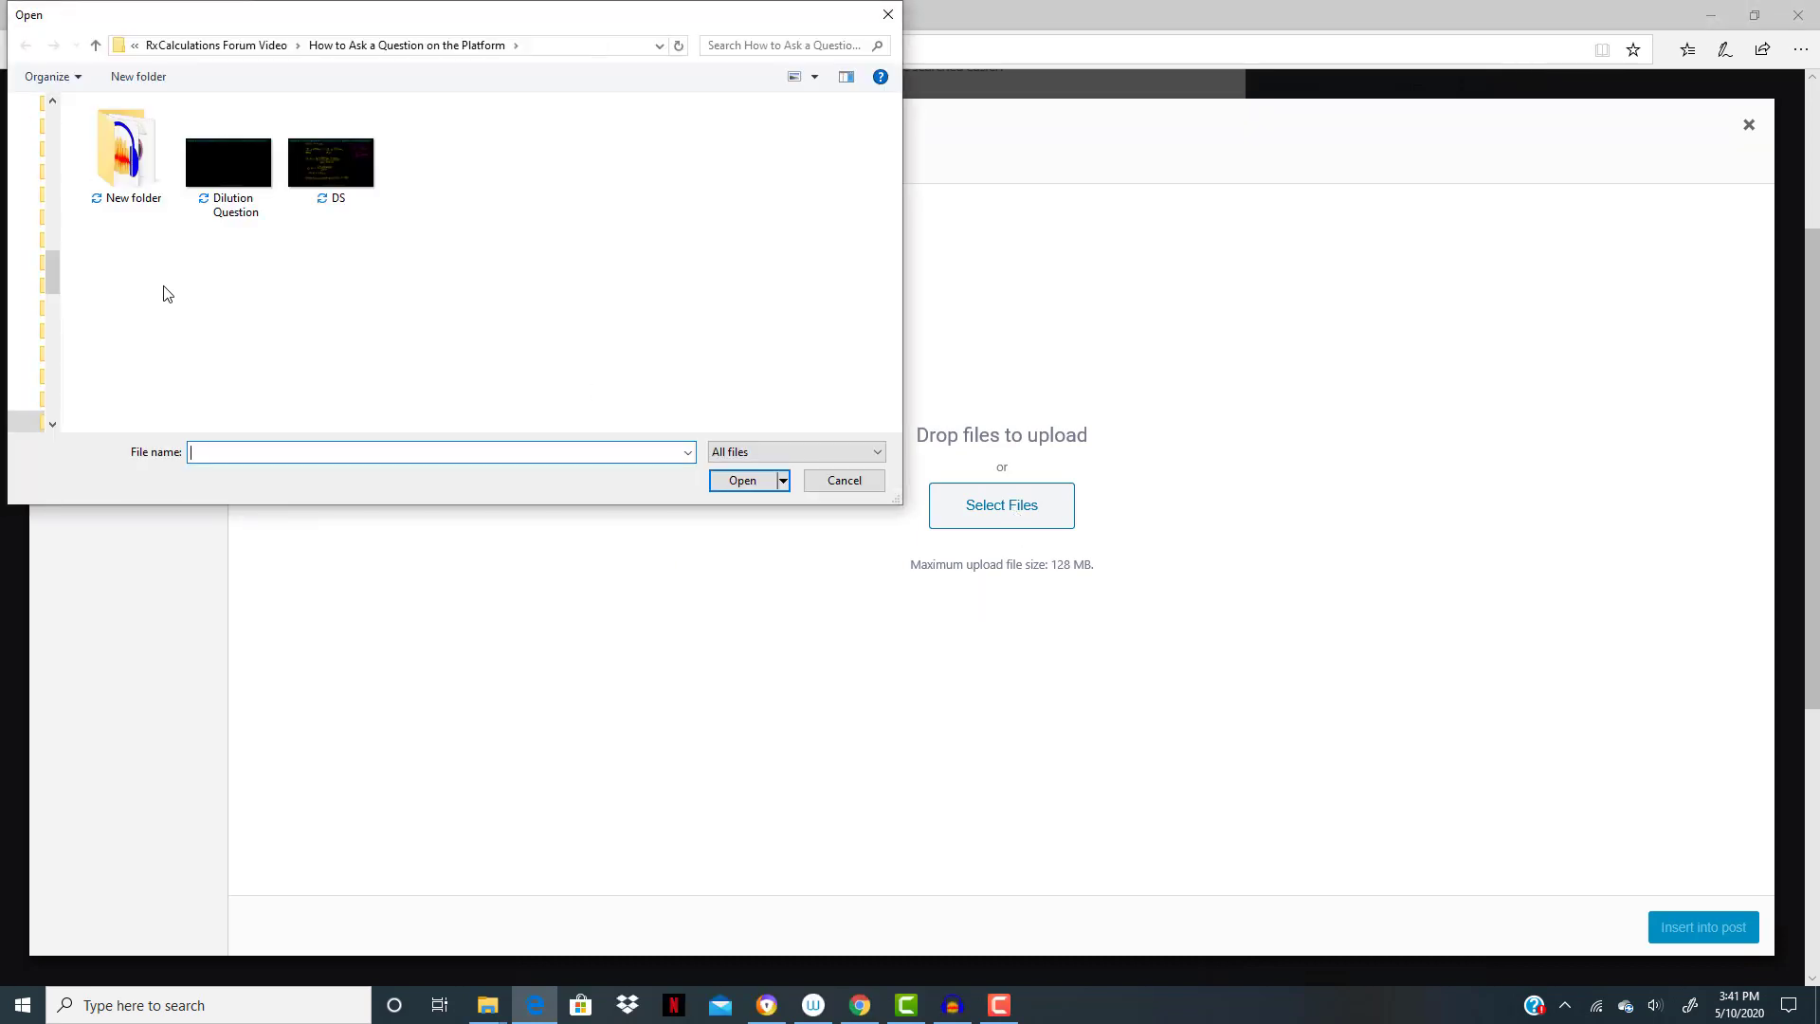
{"action": "left_click", "coordinate": [232, 200]}
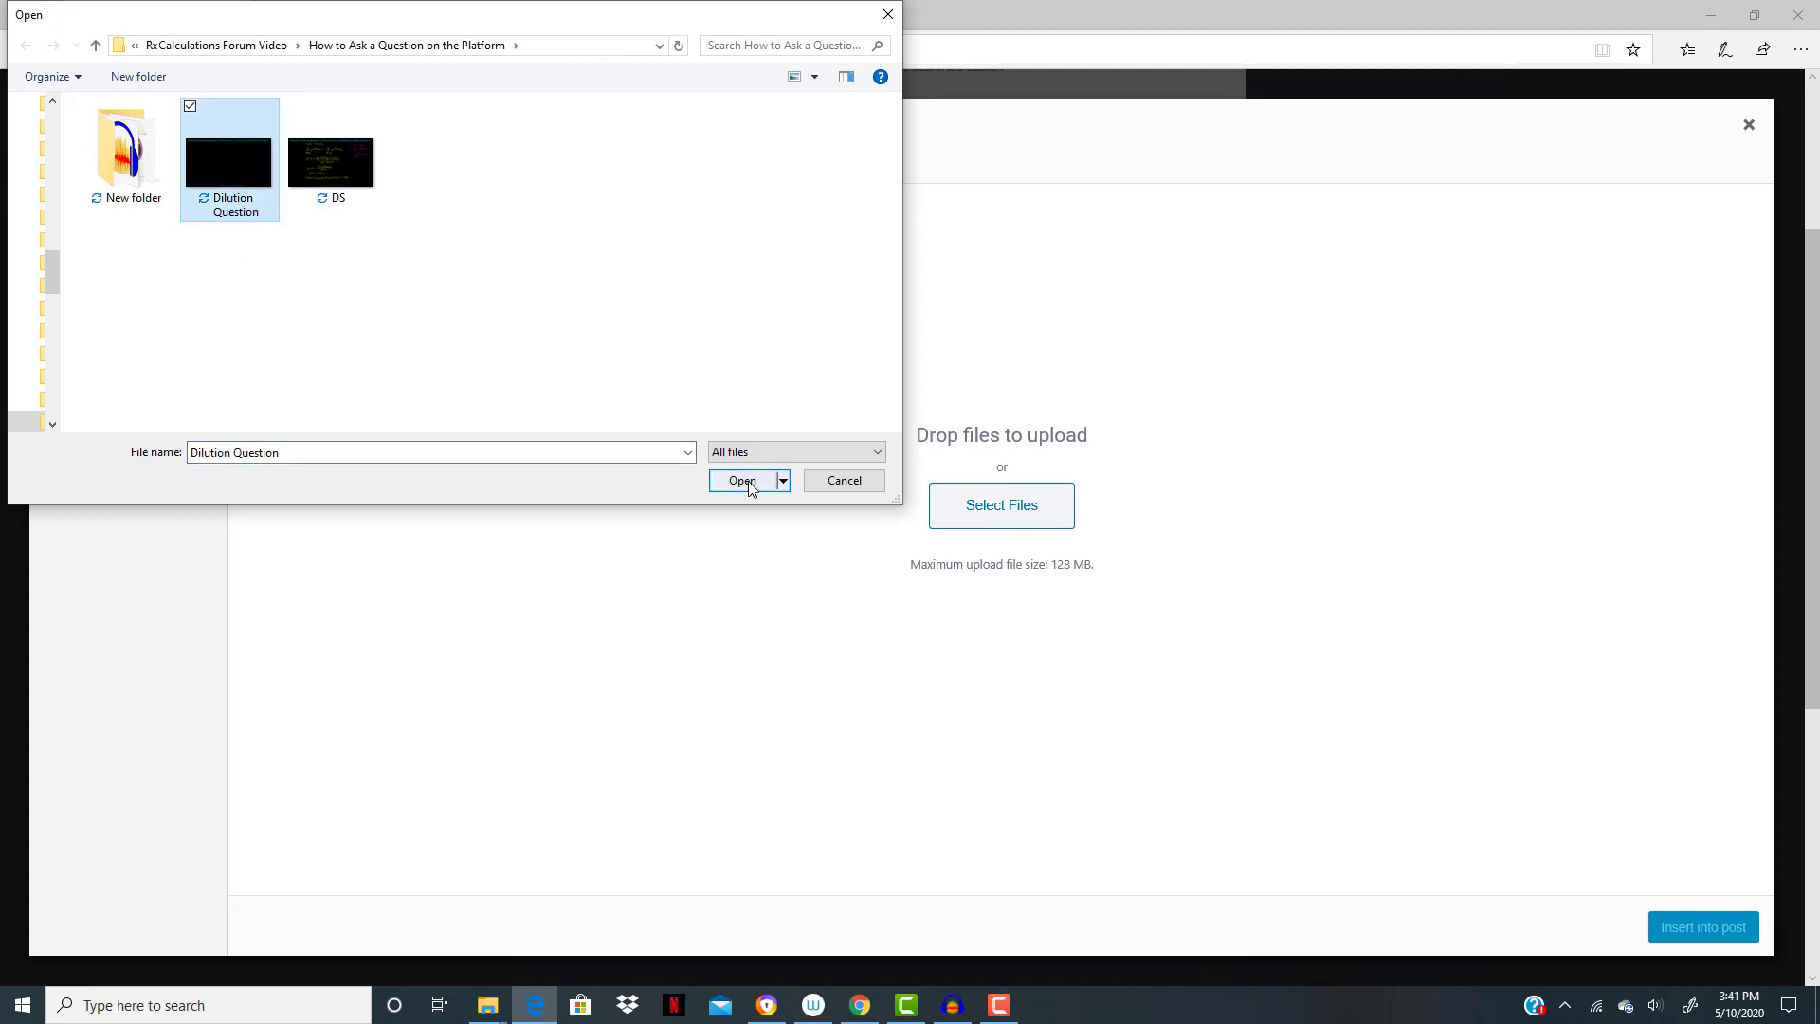
{"action": "left_click", "coordinate": [745, 481]}
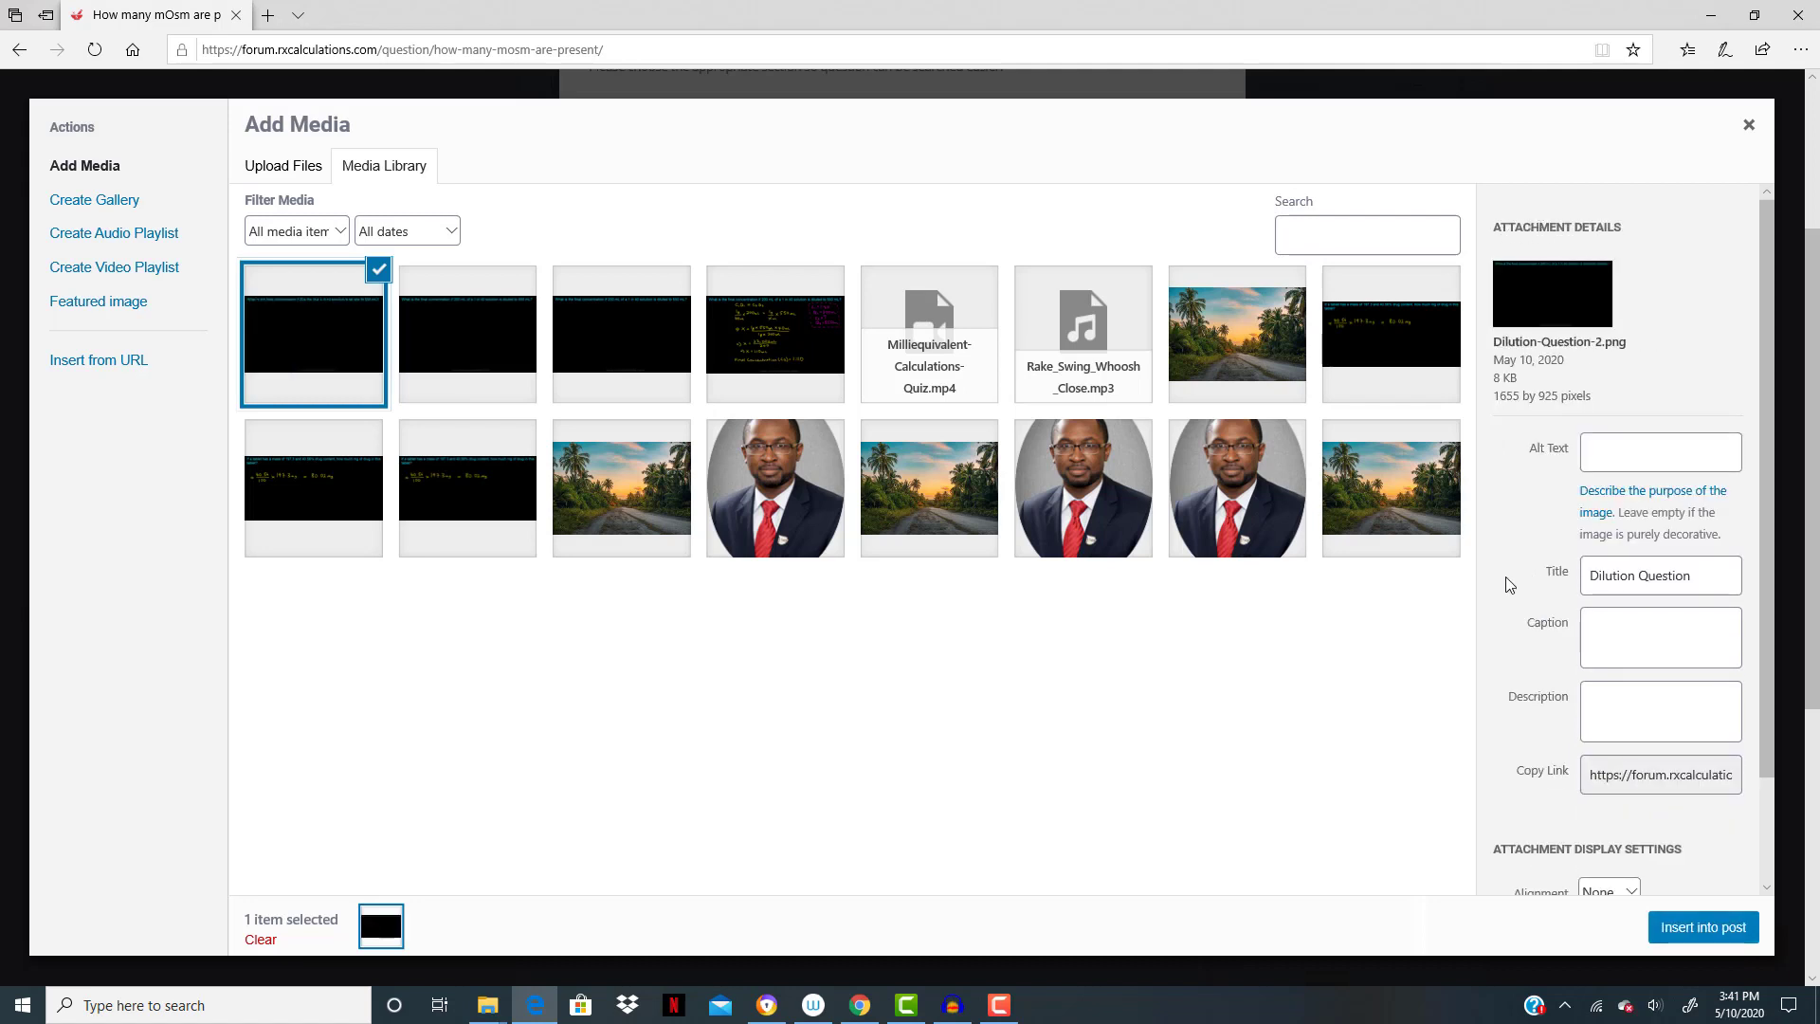
- Set the uploaded image's display size to Full Size – 1655 × 925 and insert it into the question's details
{"action": "scroll", "coordinate": [1511, 584], "scroll_direction": "down", "scroll_amount": 2}
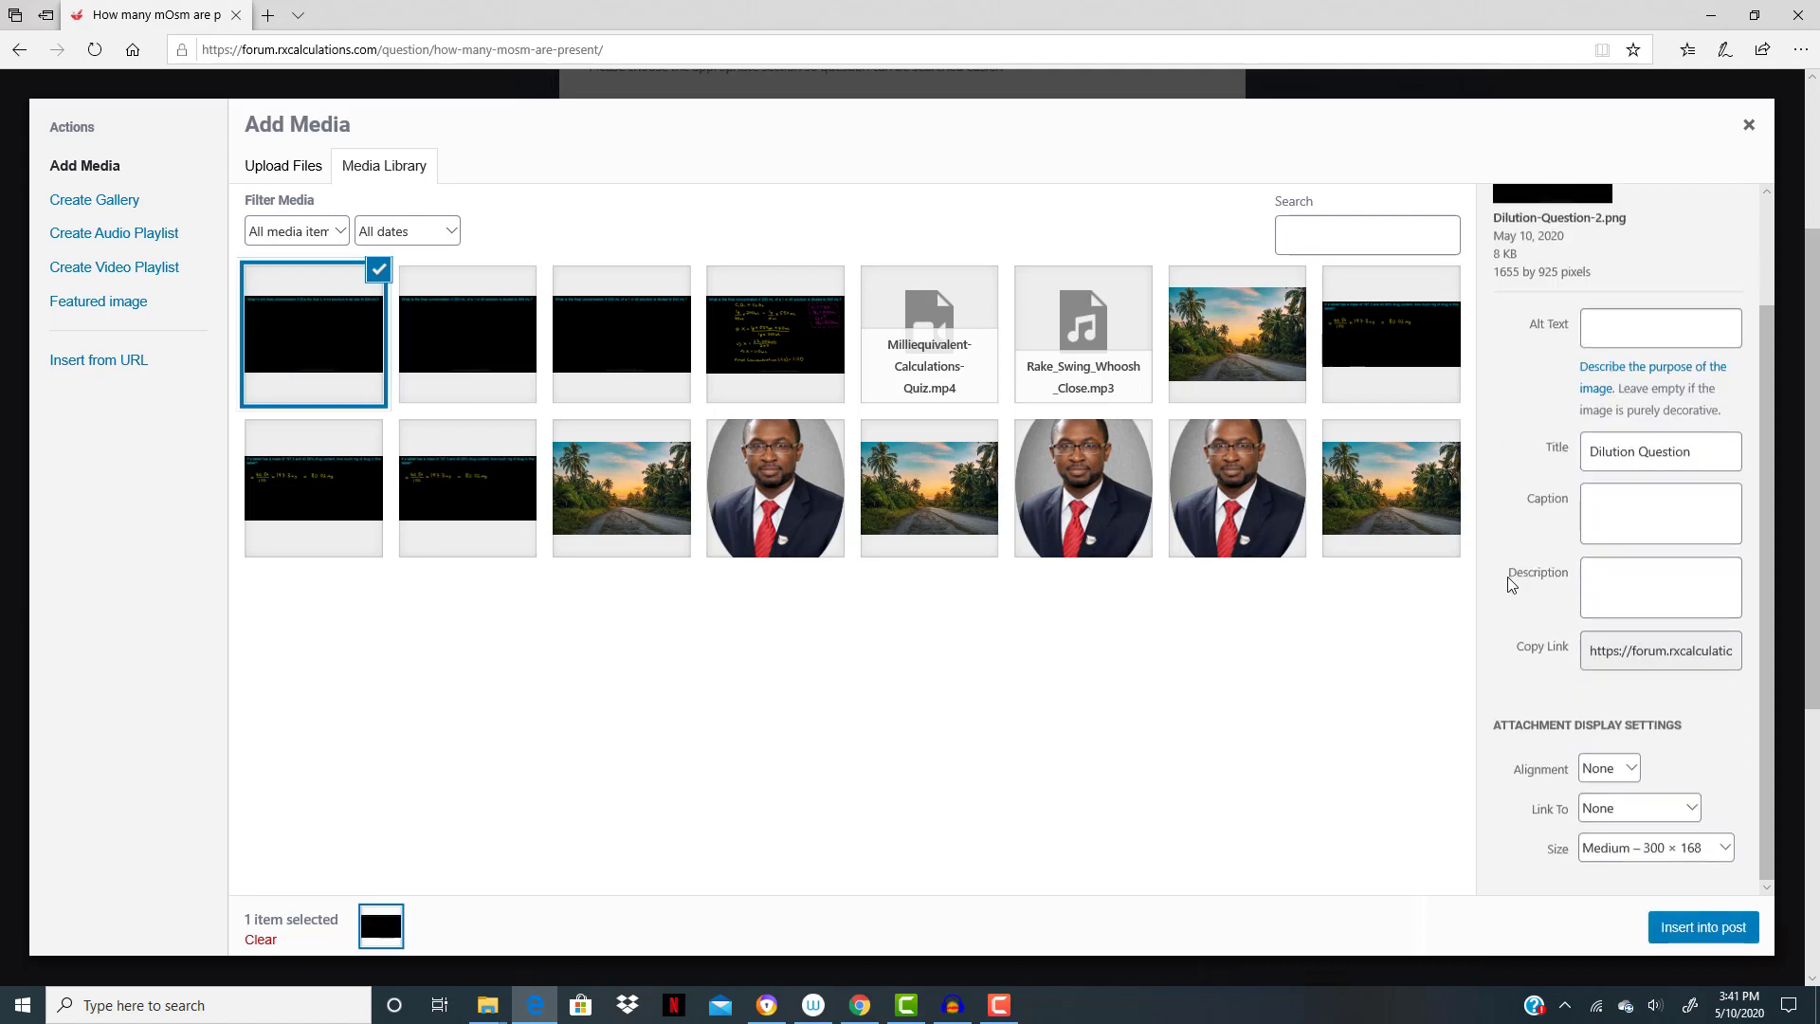
{"action": "left_click", "coordinate": [1619, 848]}
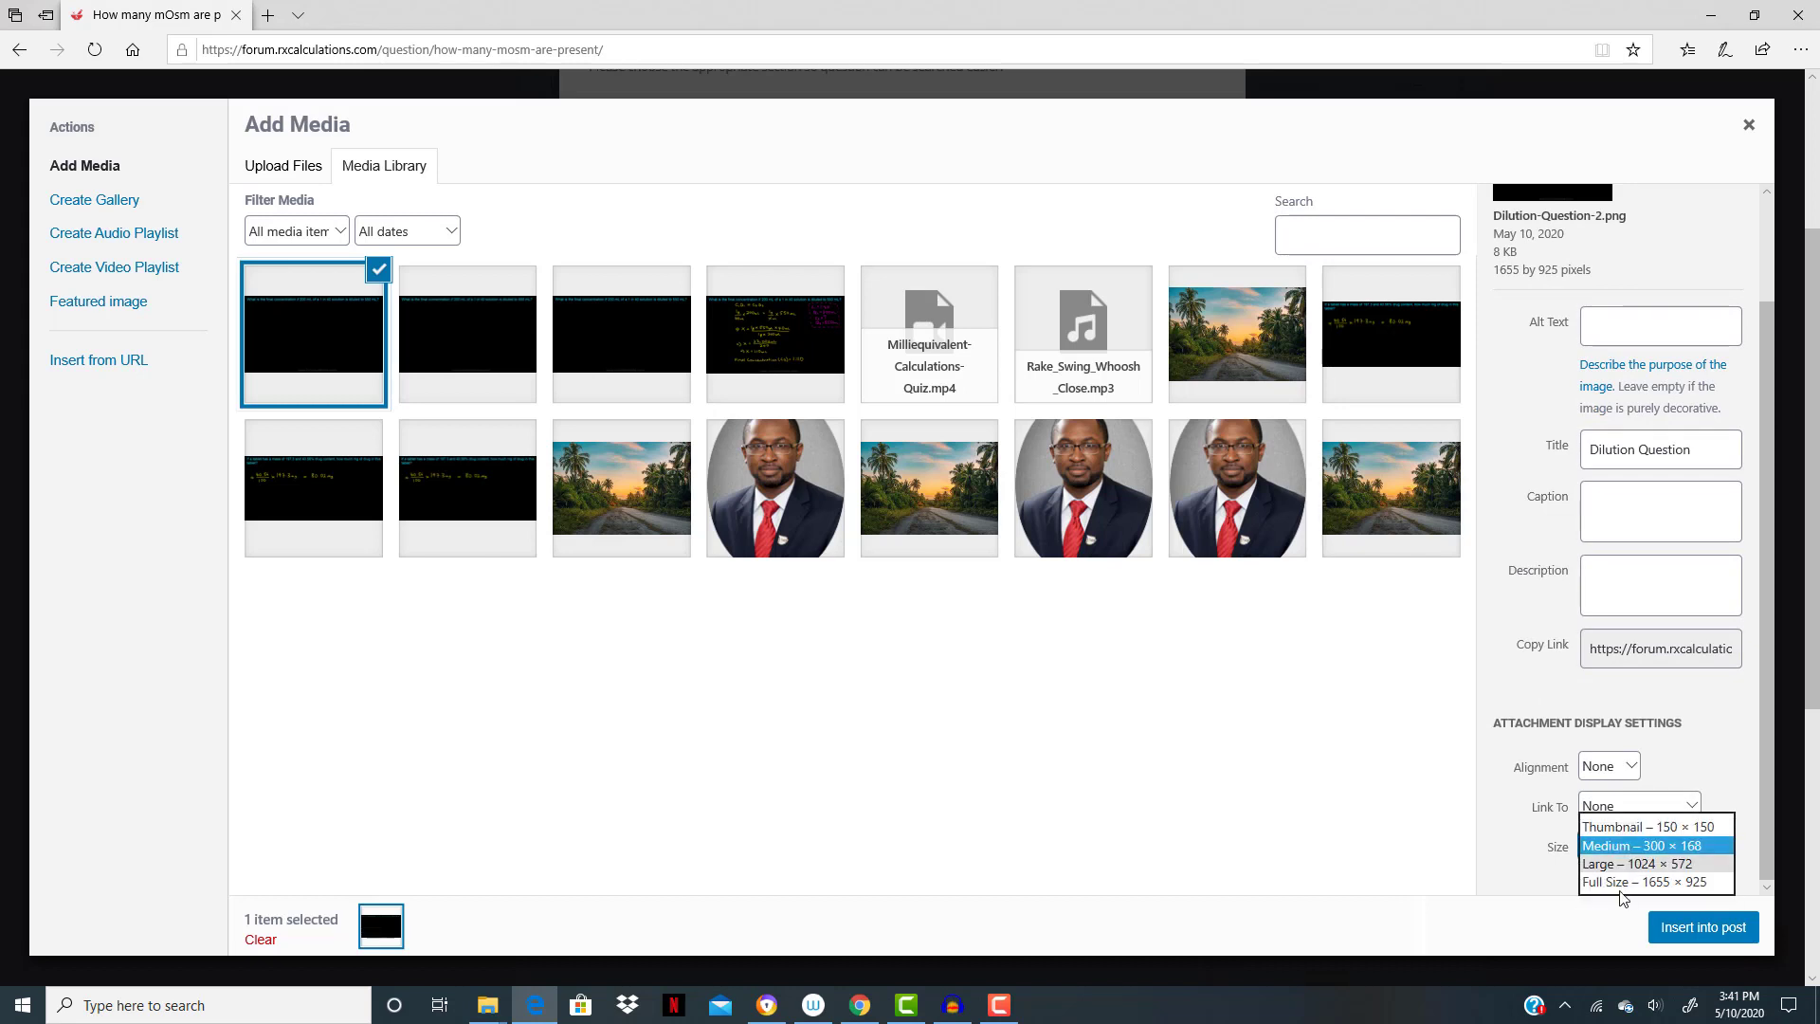
{"action": "left_click", "coordinate": [1620, 883]}
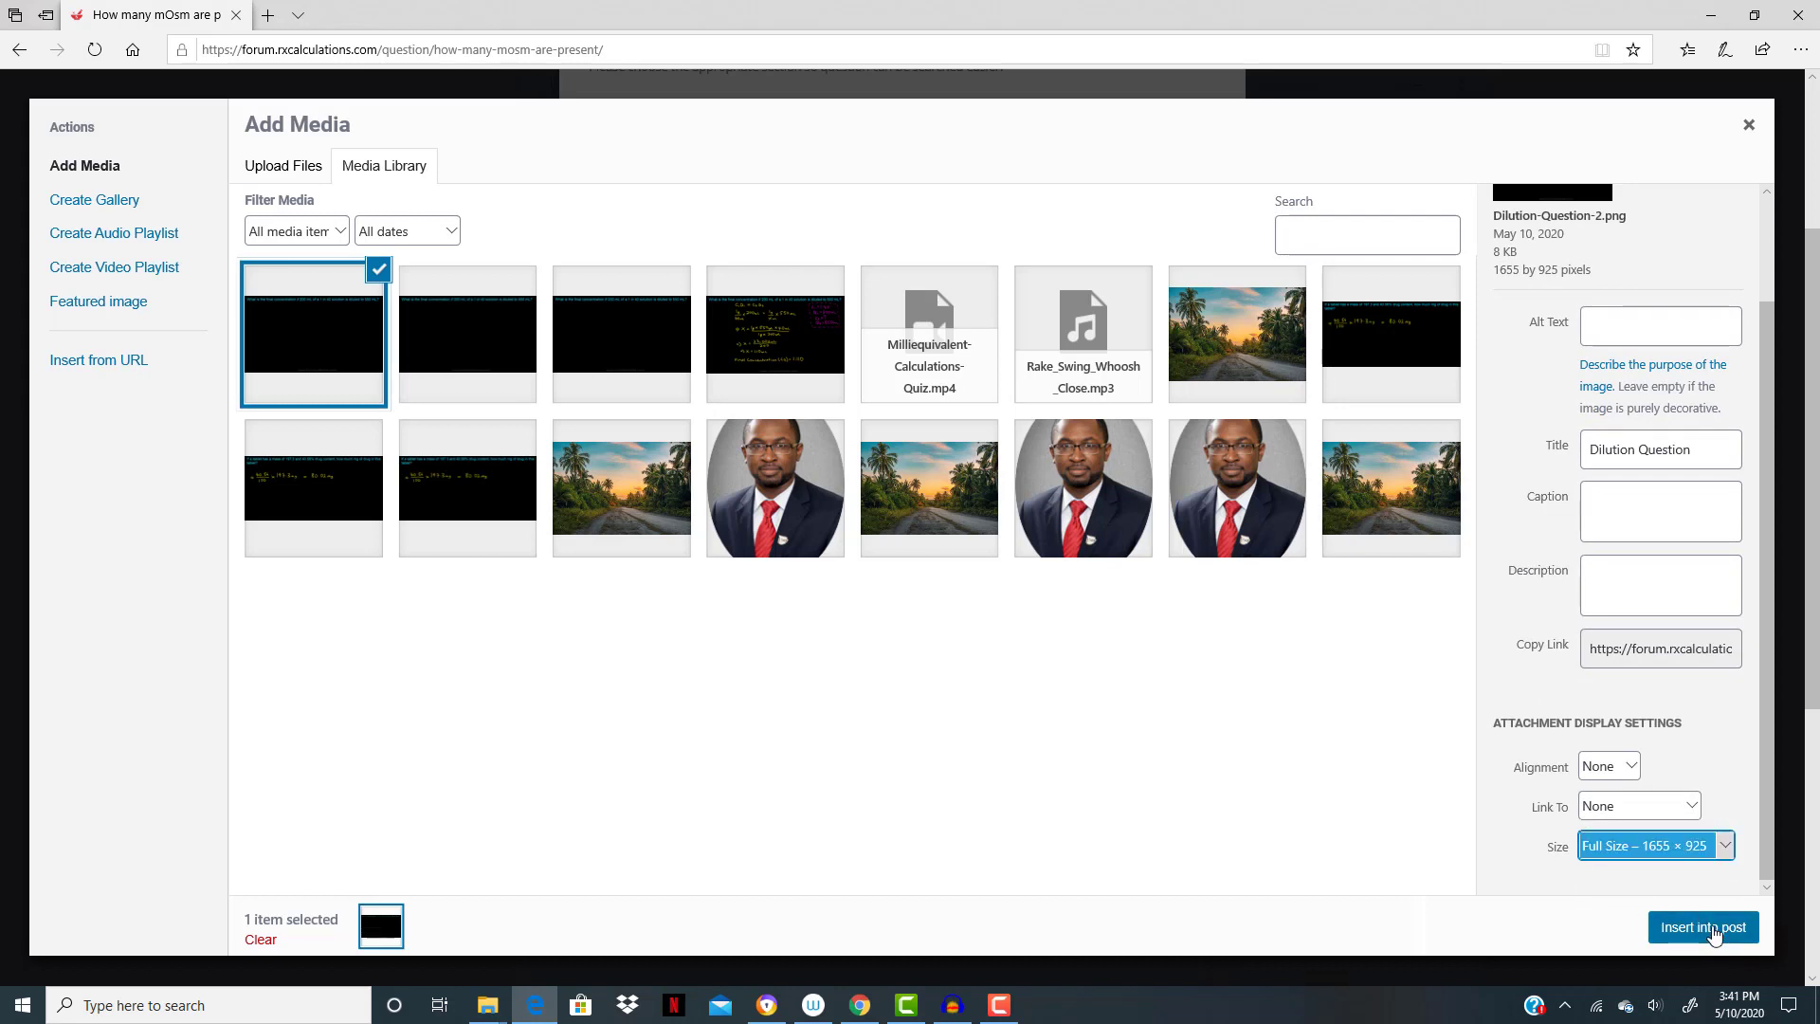
{"action": "left_click", "coordinate": [1703, 927]}
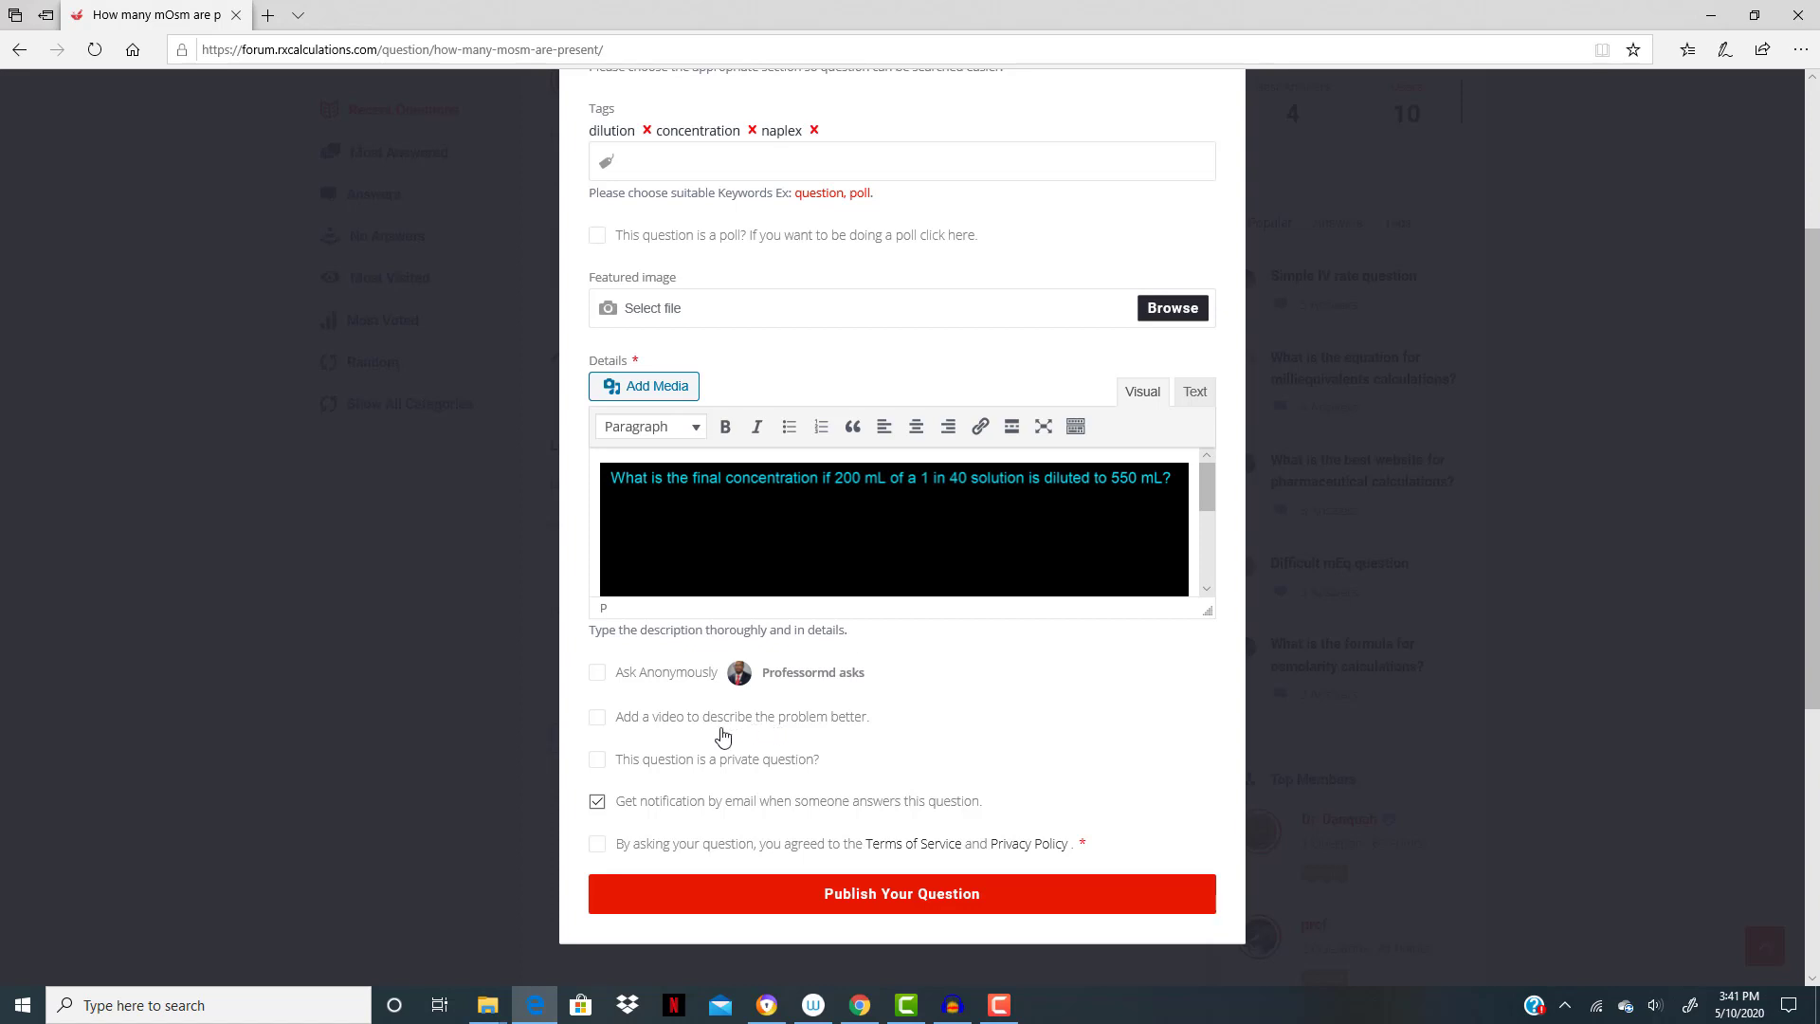
- Accept the Terms of Service and Privacy Policy, then publish the dilution question and view its page
{"action": "left_click", "coordinate": [599, 847]}
{"action": "left_click", "coordinate": [937, 905]}
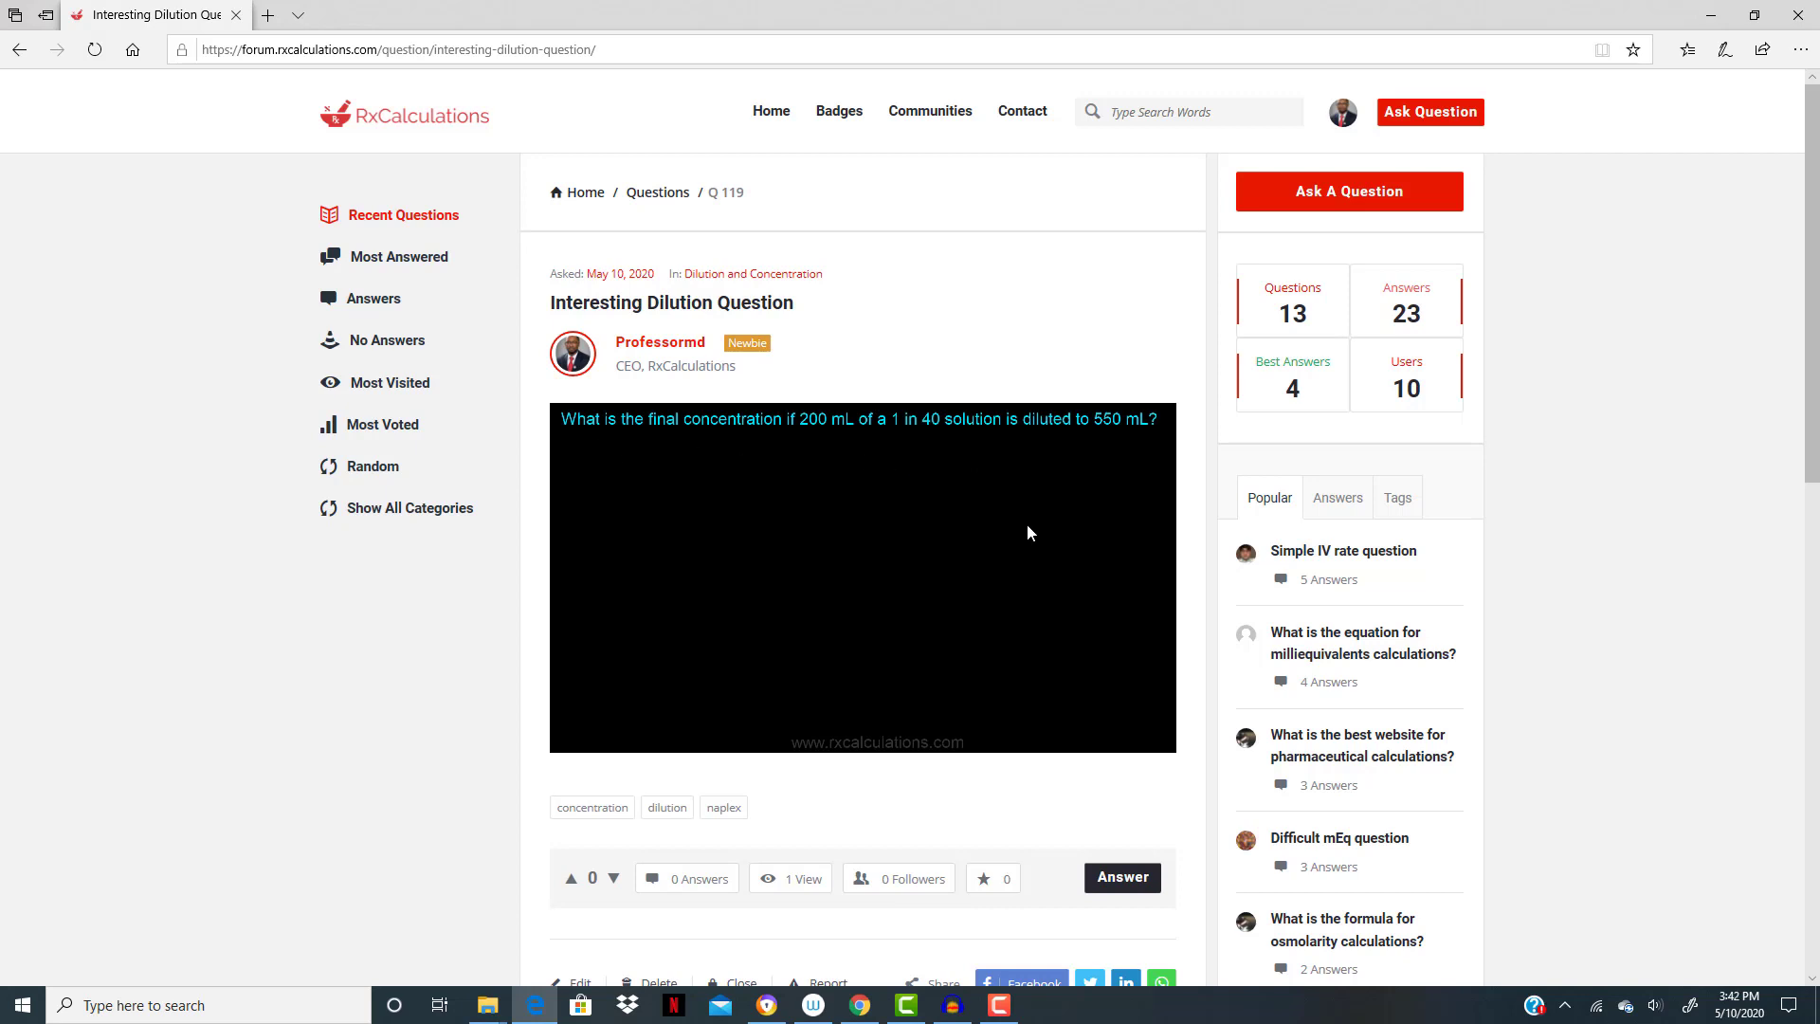
{"action": "scroll", "coordinate": [1022, 530], "scroll_direction": "down", "scroll_amount": 2}
- Start a question titled "Which pharmaceutical calculations book do you use?" in the Pharmaceutical Calculations category
{"action": "left_click", "coordinate": [1409, 202]}
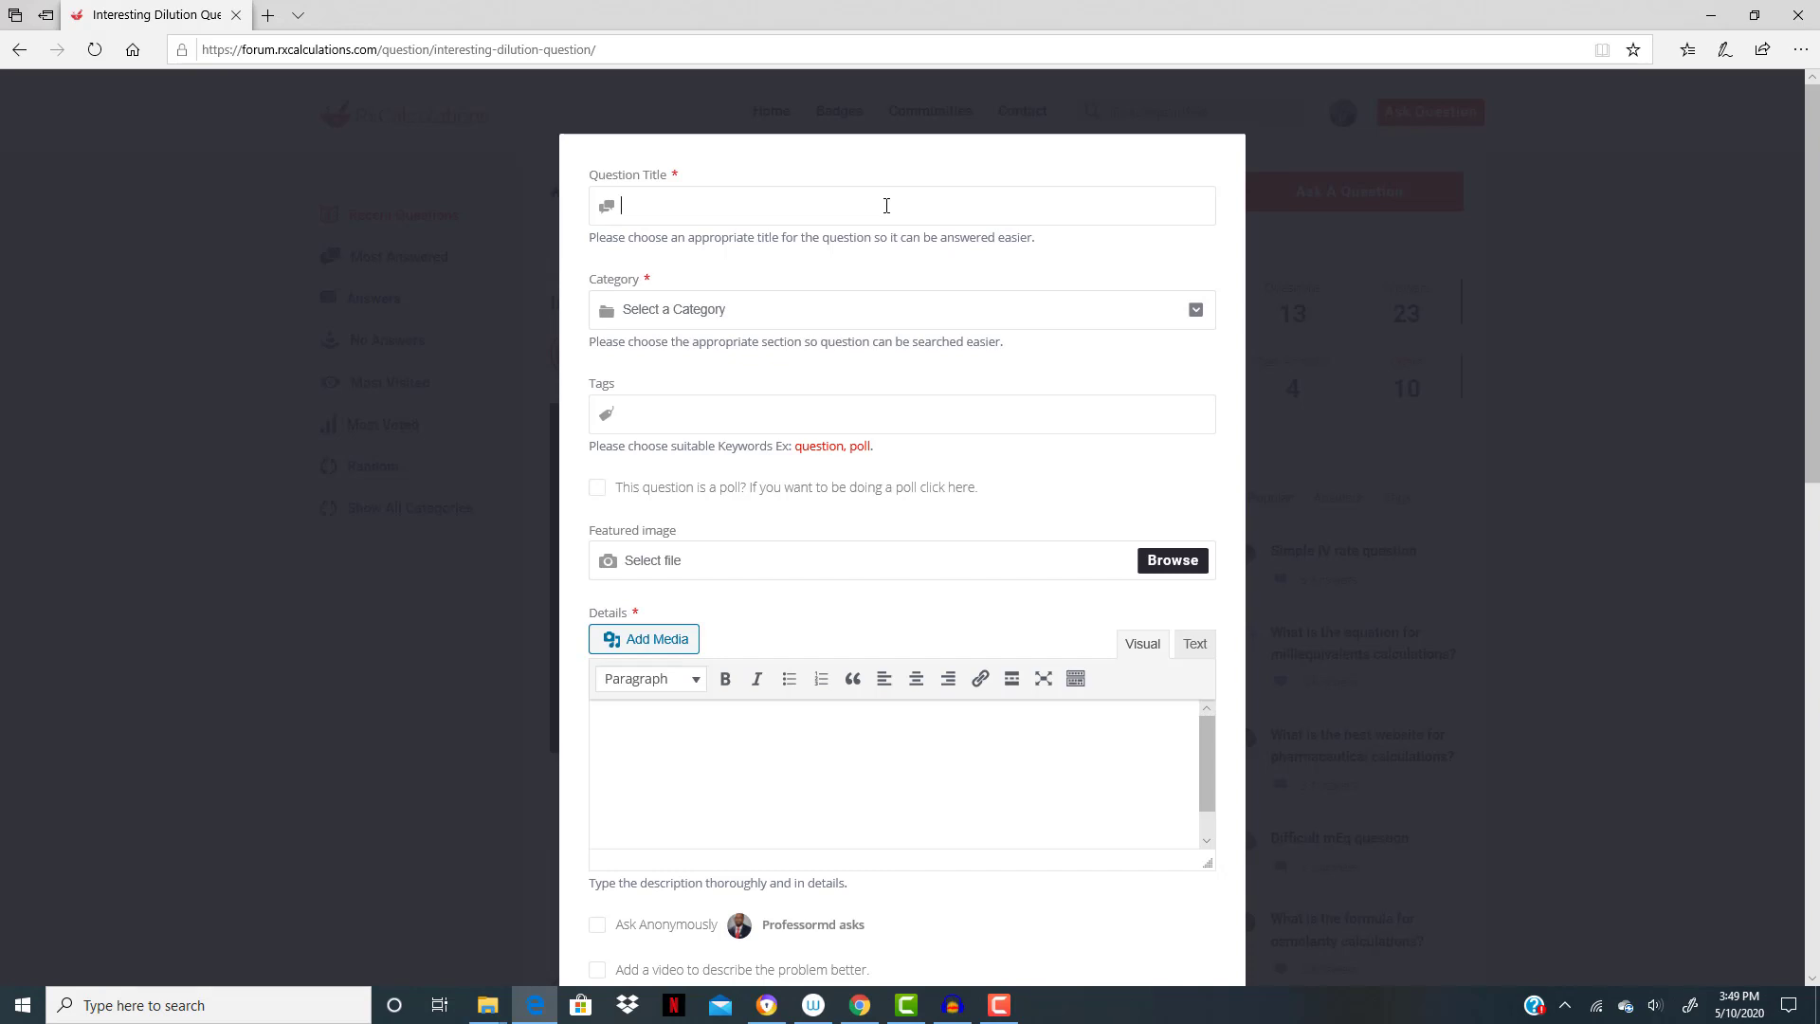
{"action": "type", "text": "Which pharmaceutical calculations book"}
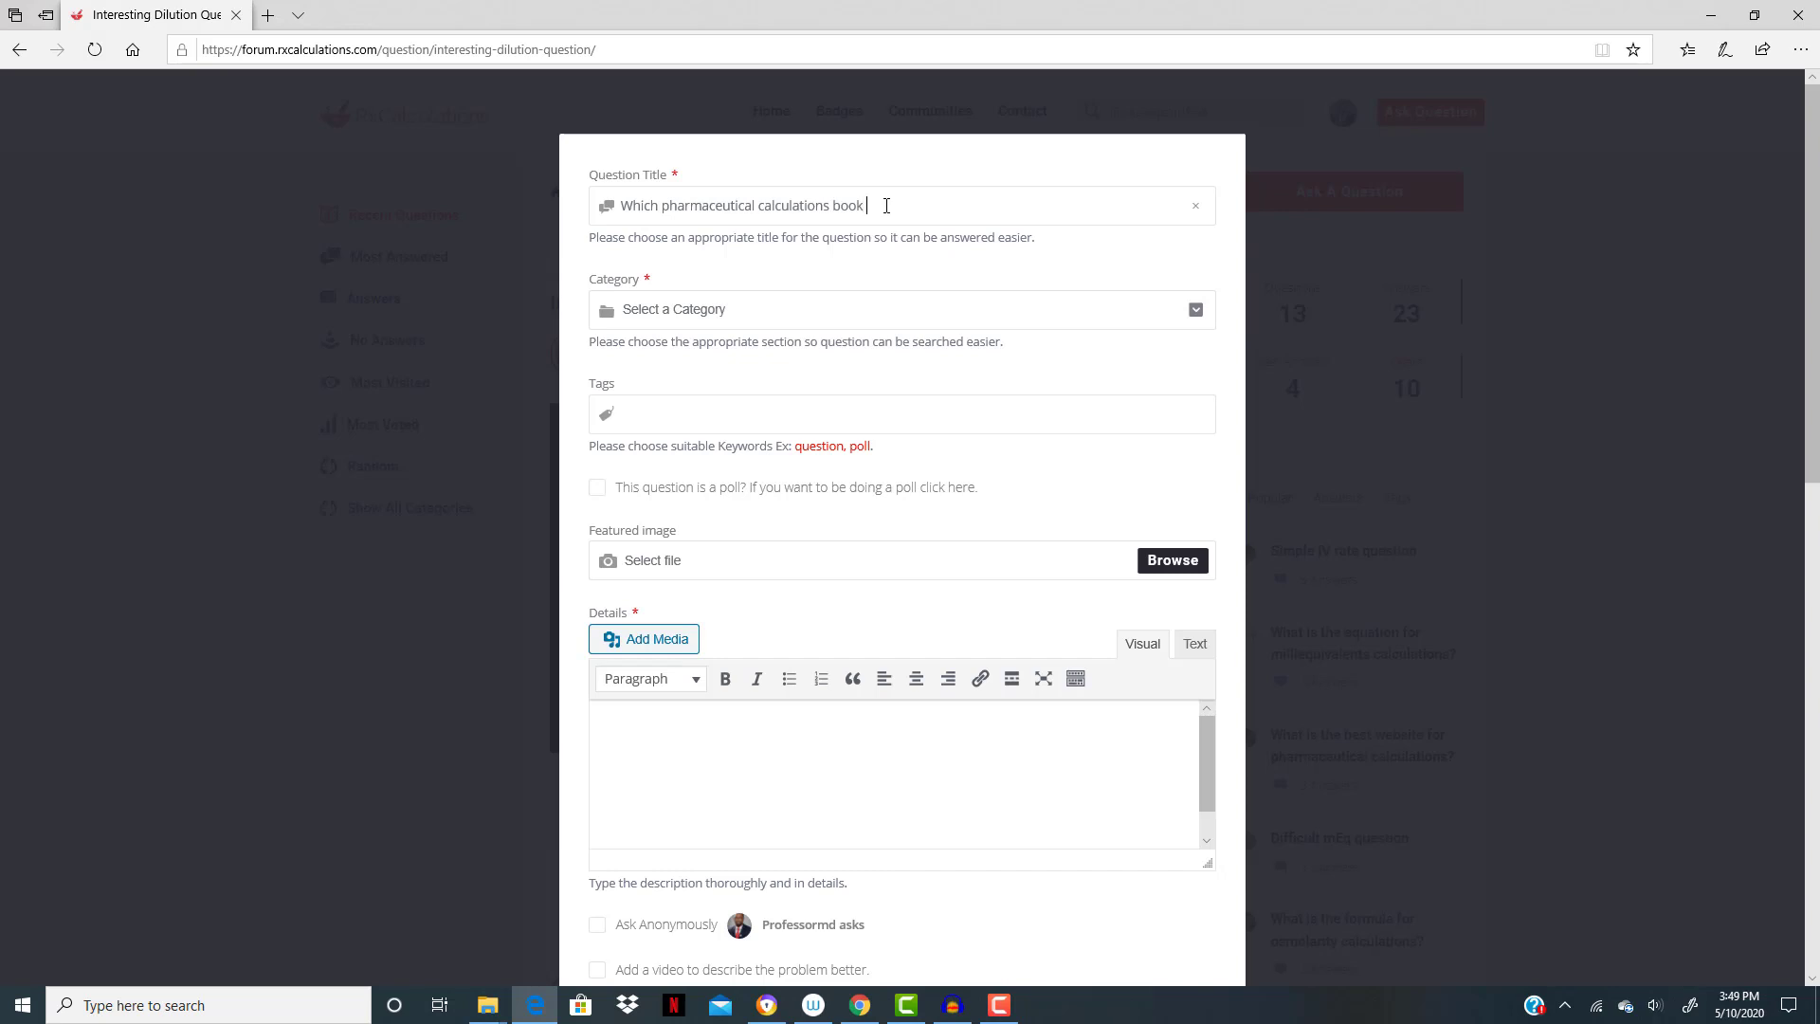
{"action": "type", "text": " do you use?"}
{"action": "left_click", "coordinate": [907, 312]}
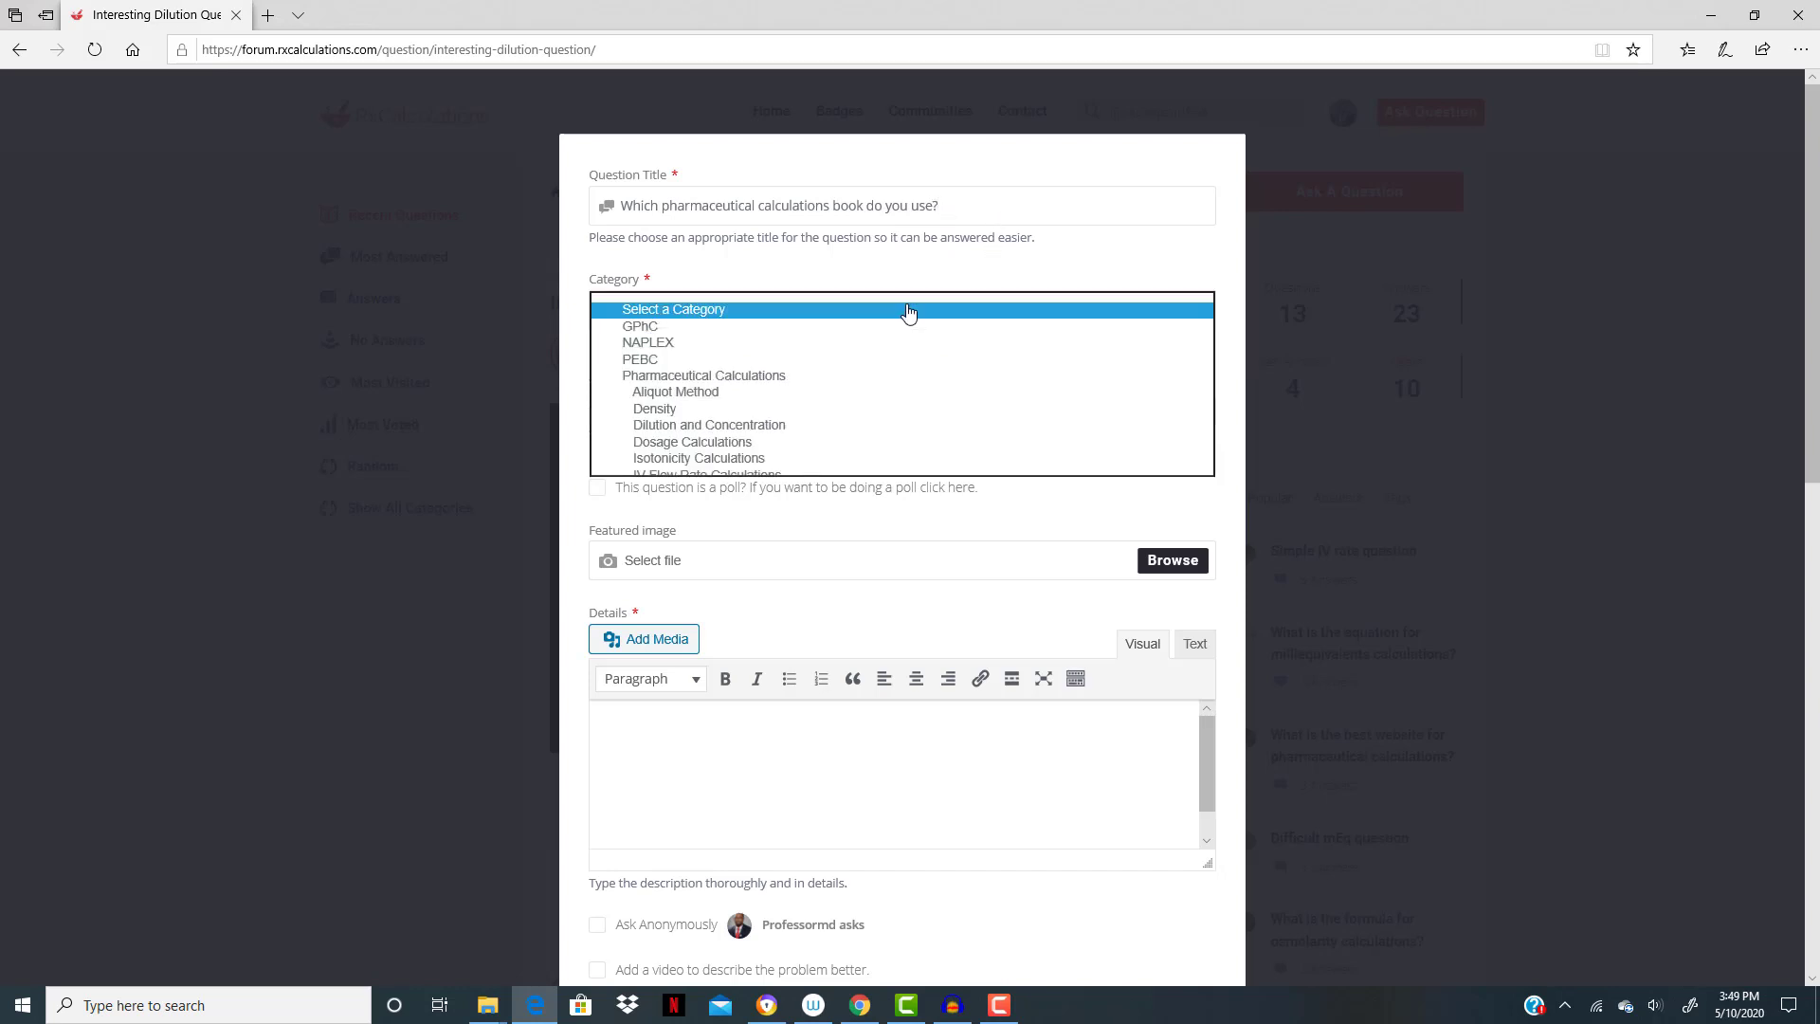
{"action": "left_click", "coordinate": [775, 379]}
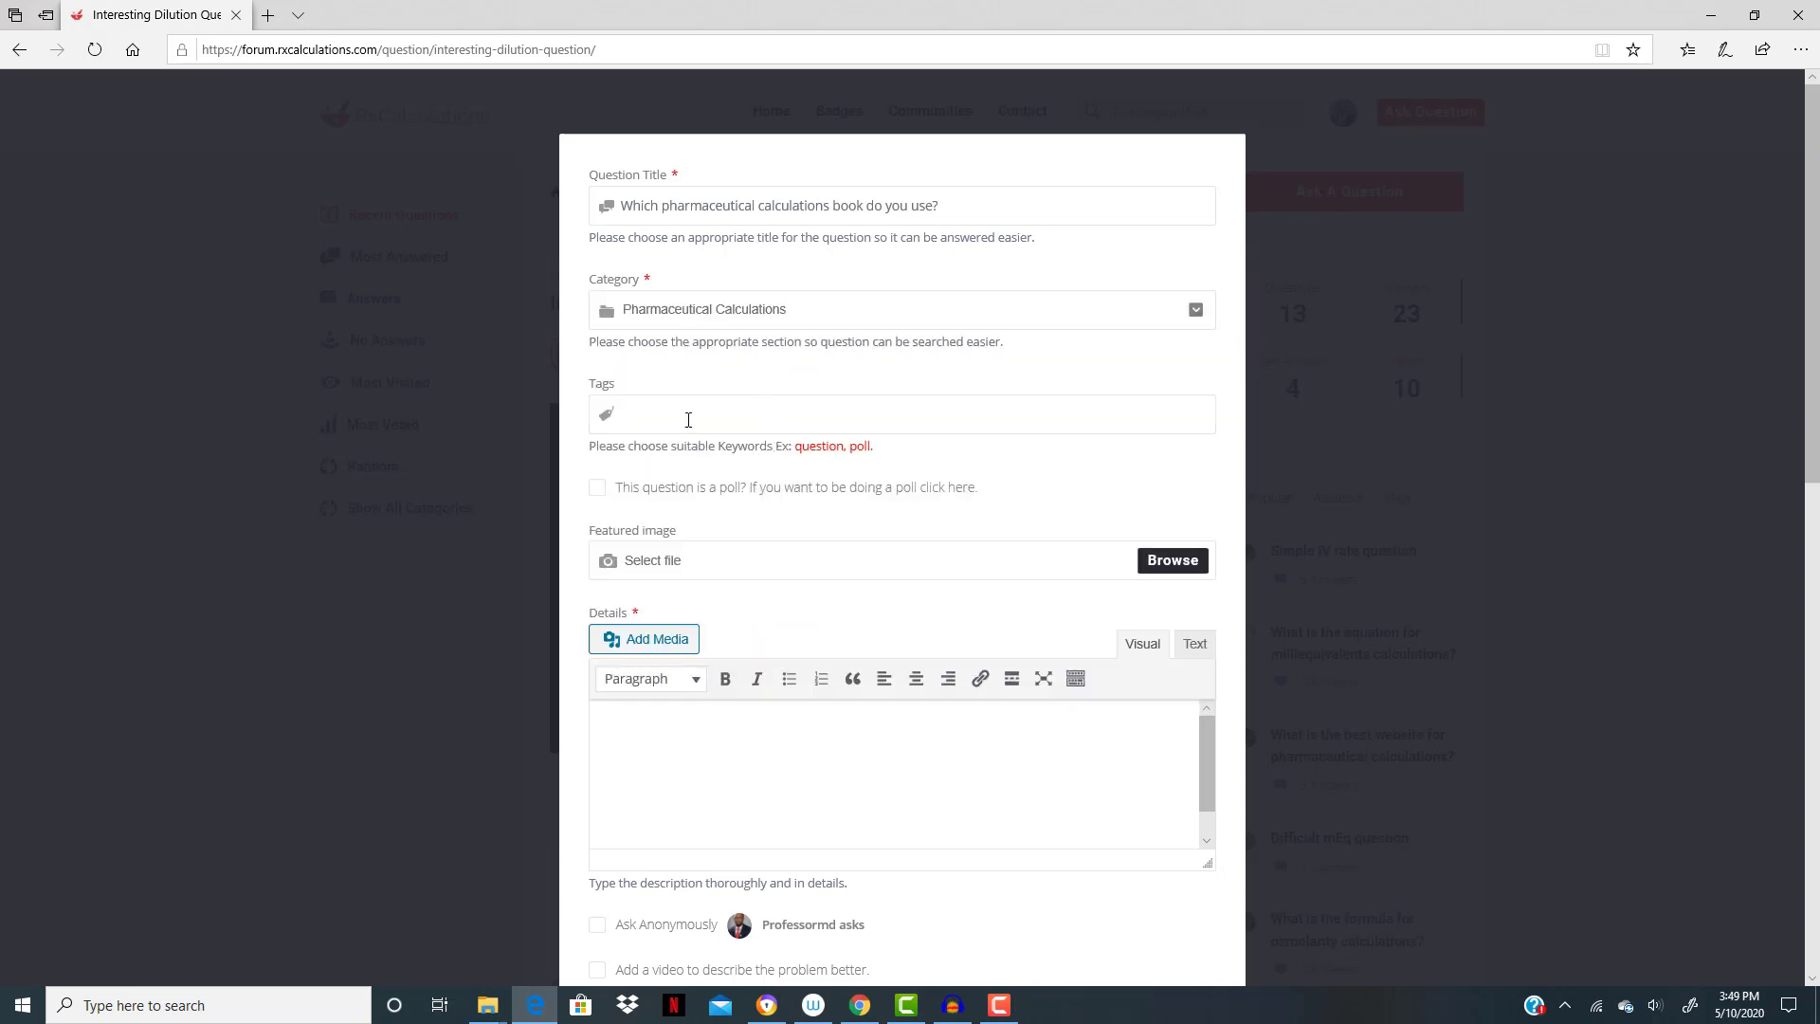
- Add the tags "pharmaceutical calculations book" and "pharmaceutical calculations" to the book question
{"action": "type", "text": "pharmaceutical calculations book"}
{"action": "key", "text": "Return"}
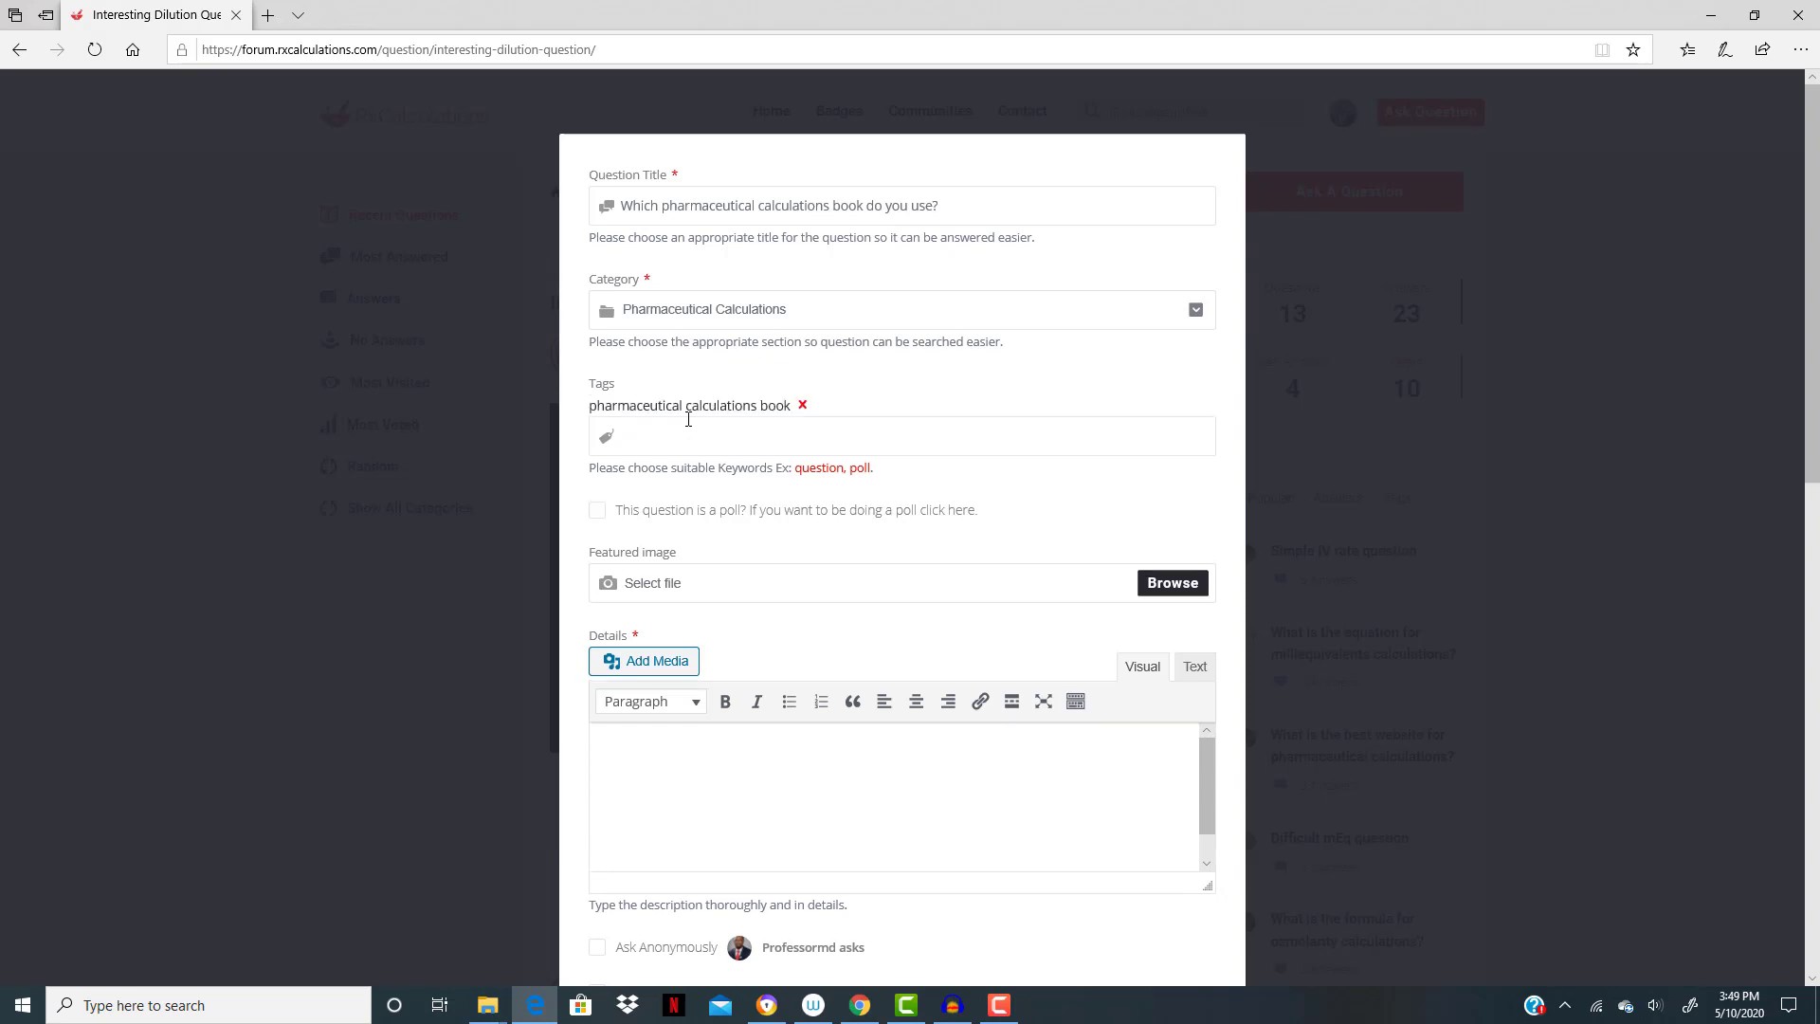
{"action": "type", "text": "pharmaceutical calculations"}
{"action": "key", "text": "Return"}
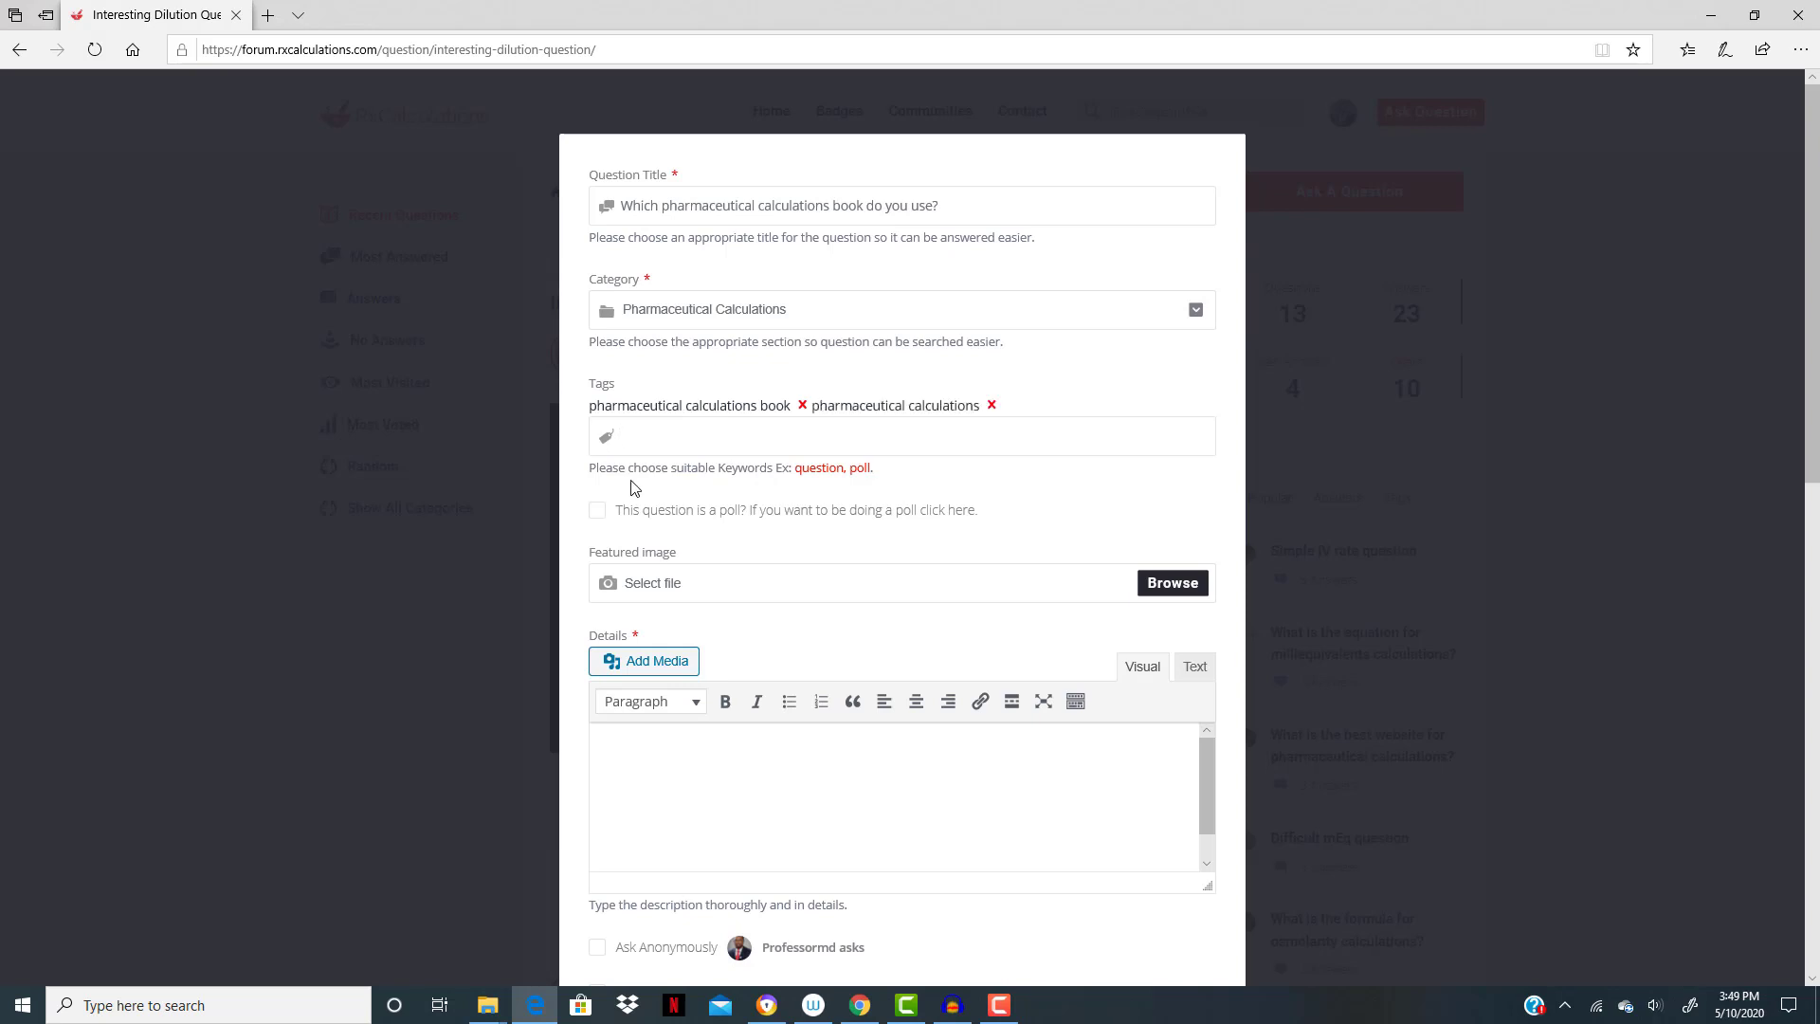
- Make the question a poll and enter "Pharmaceutical Calculations by Ansel" as the first answer
{"action": "left_click", "coordinate": [597, 513]}
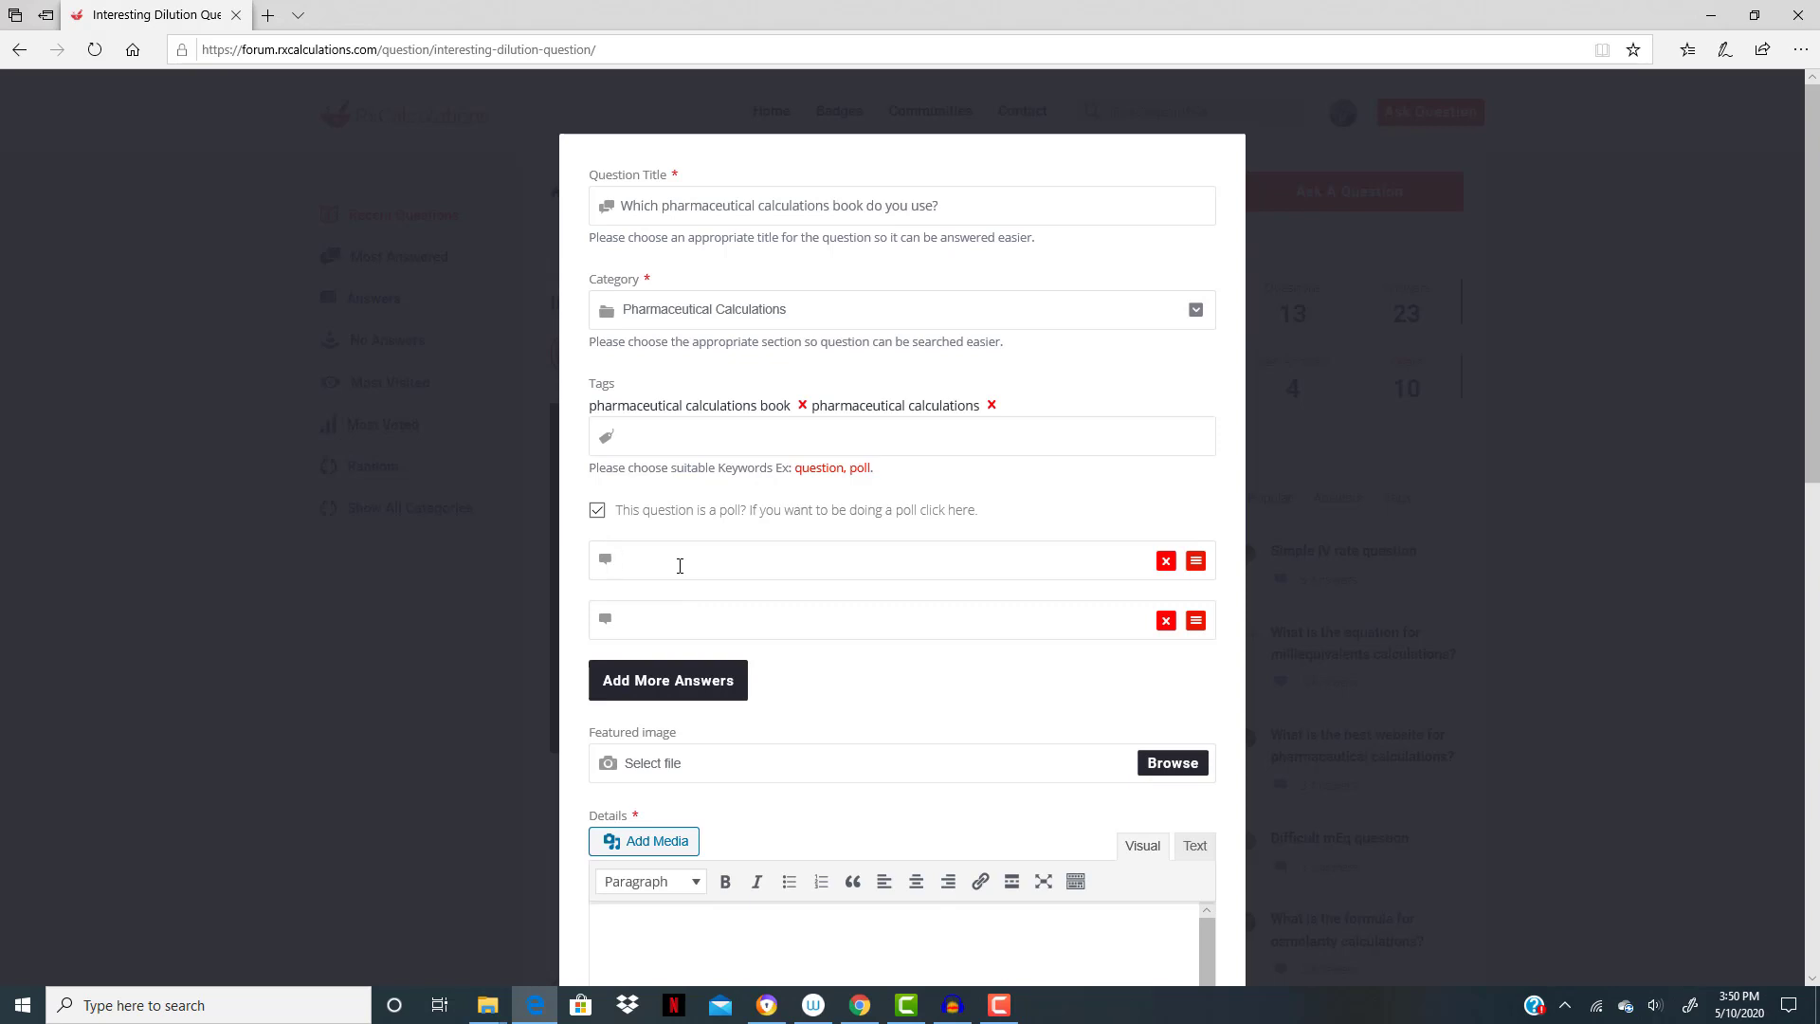
{"action": "type", "text": "Pharmaceutical Calculations by AnselPharmace"}
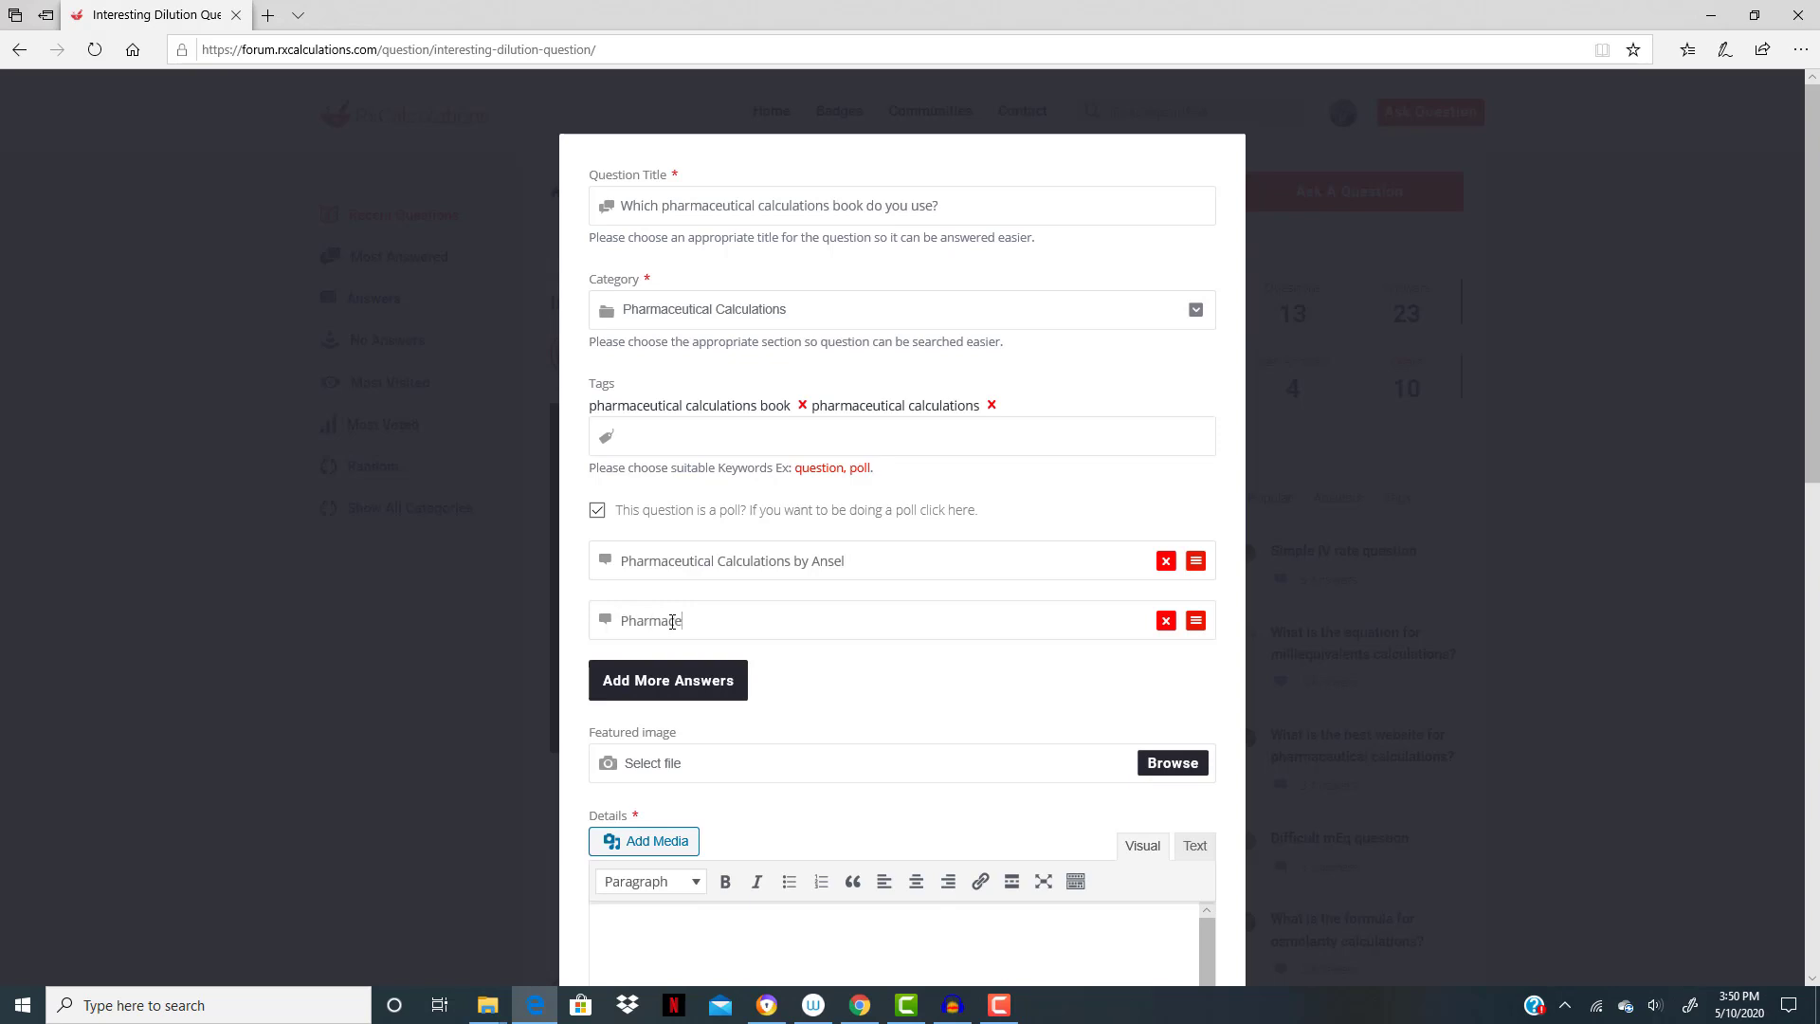
{"action": "type", "text": "utical Calculations by Teixeira and Zatz"}
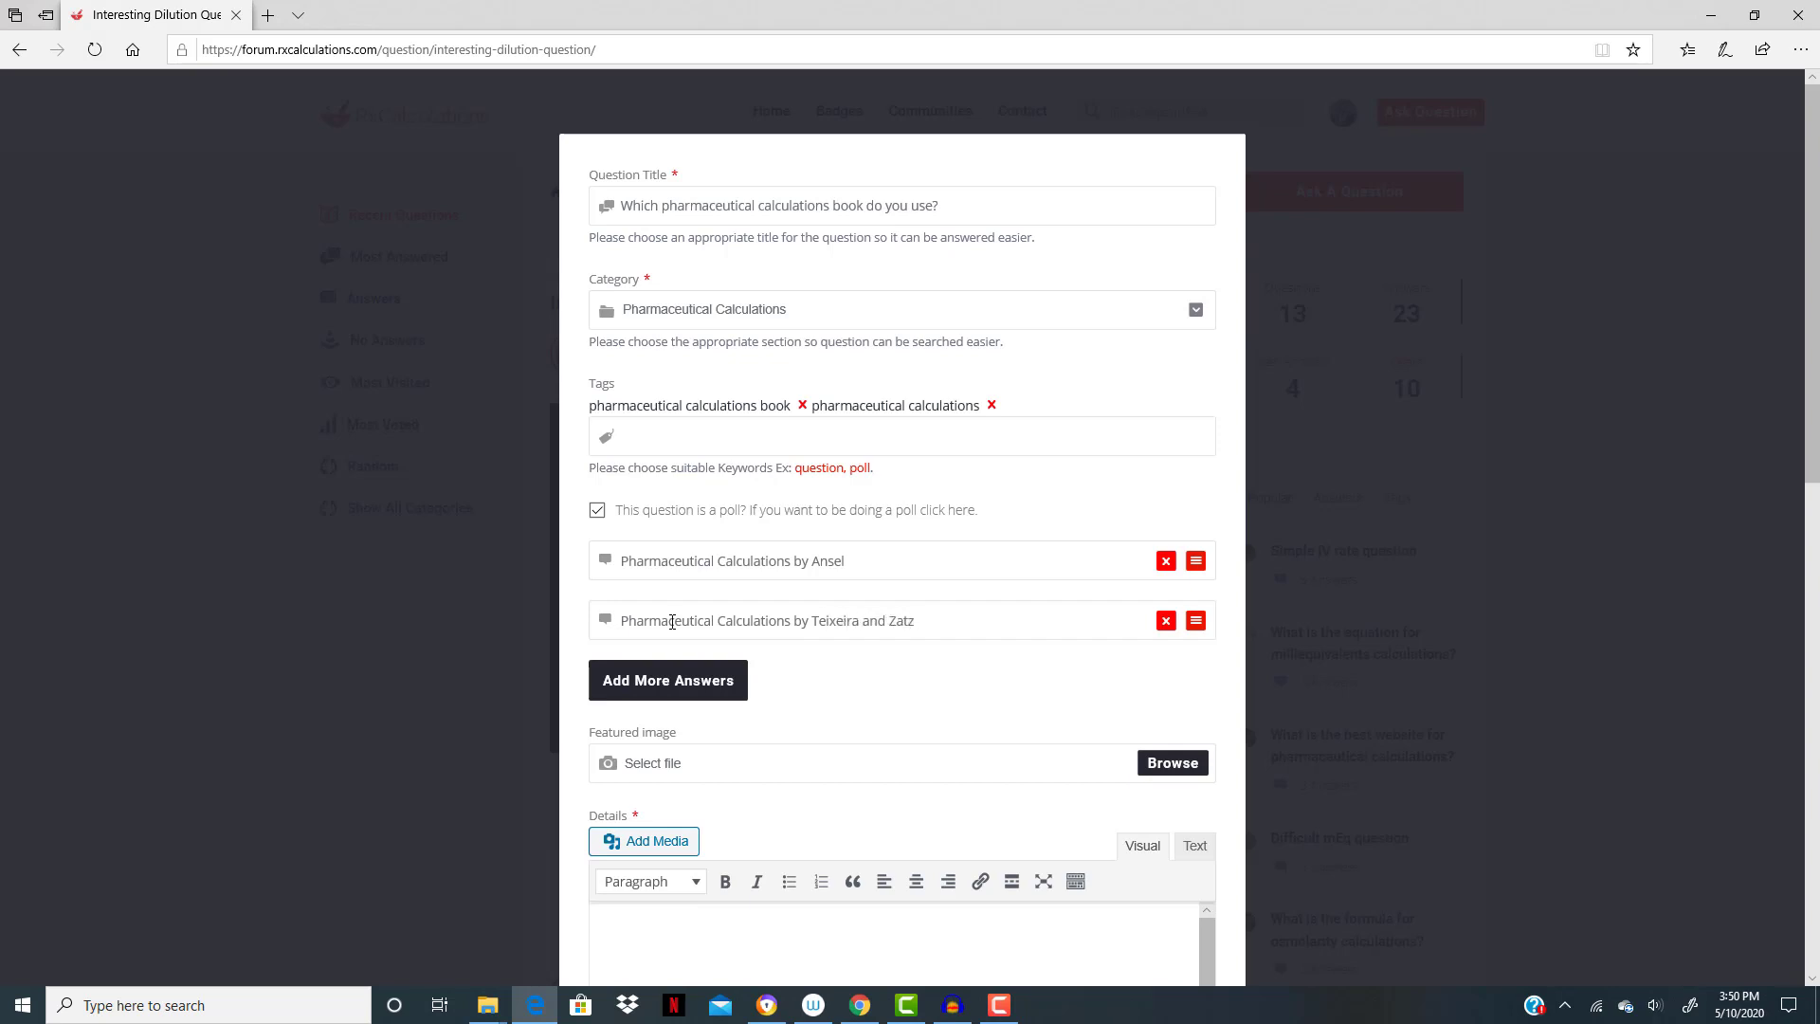
- Add a third poll answer reading "Pharmaceutical Calculations by Agarwal"
{"action": "left_click", "coordinate": [662, 678]}
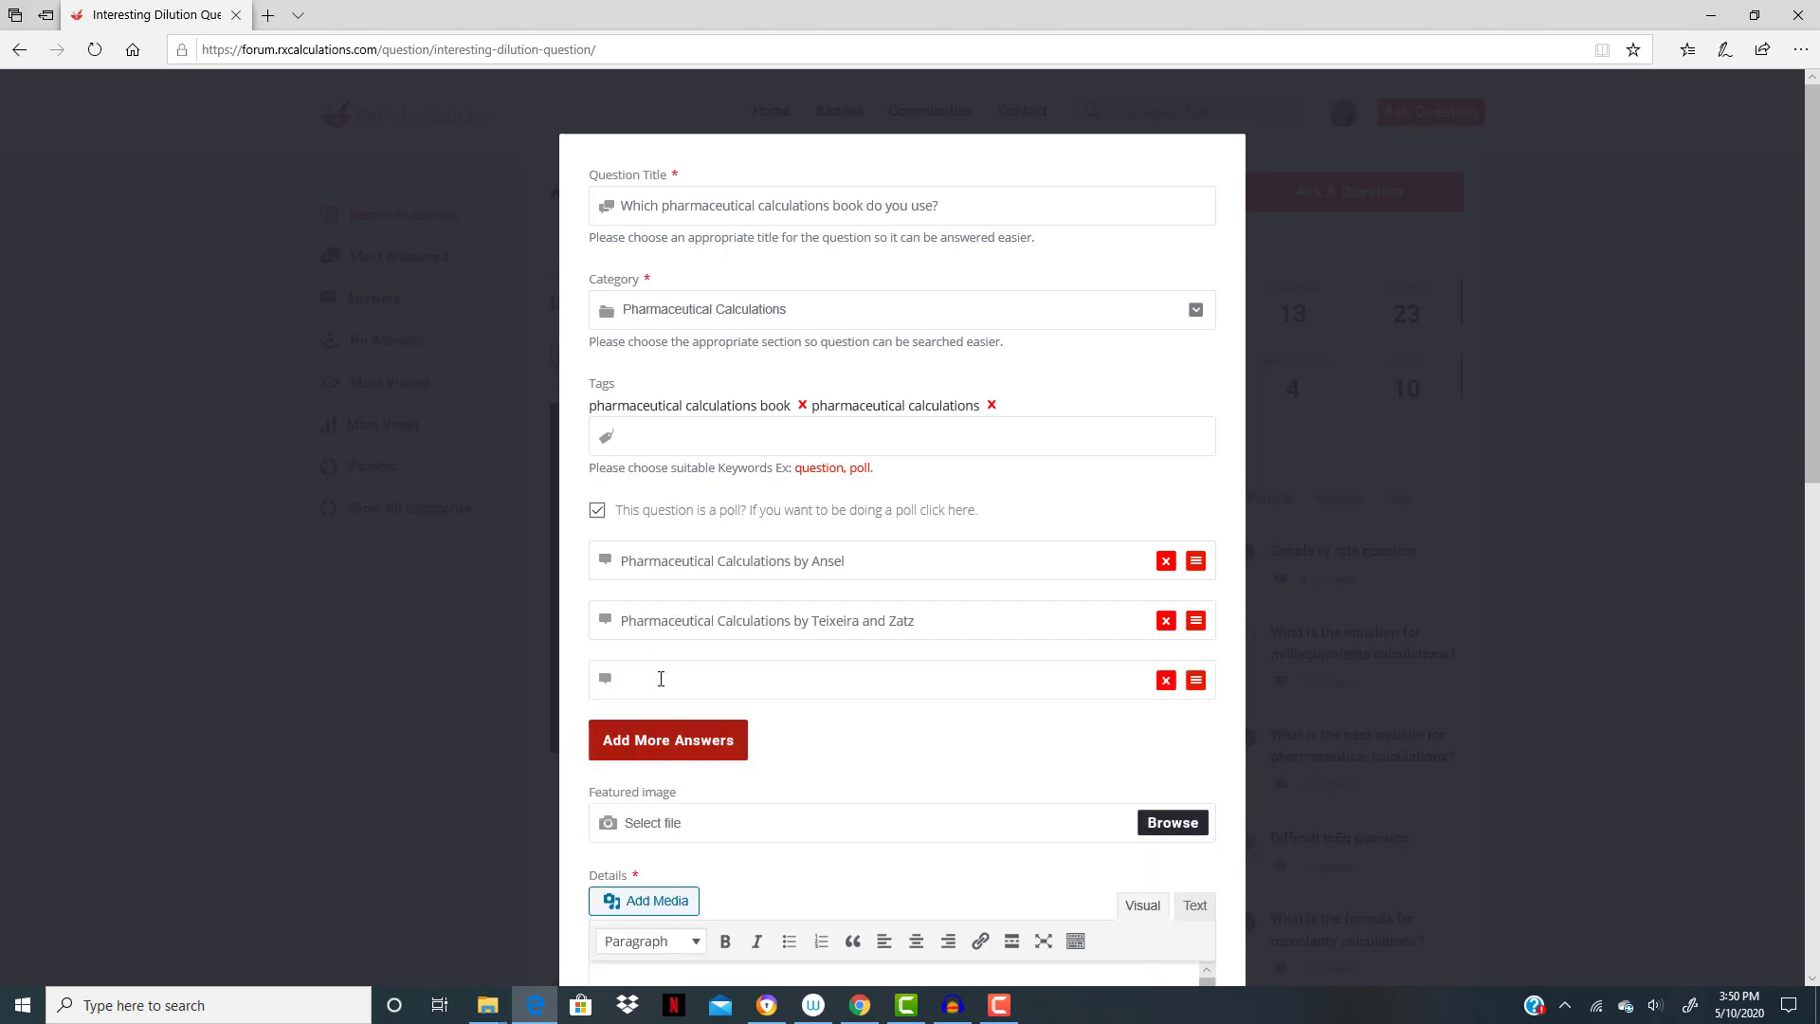
{"action": "type", "text": "Pha"}
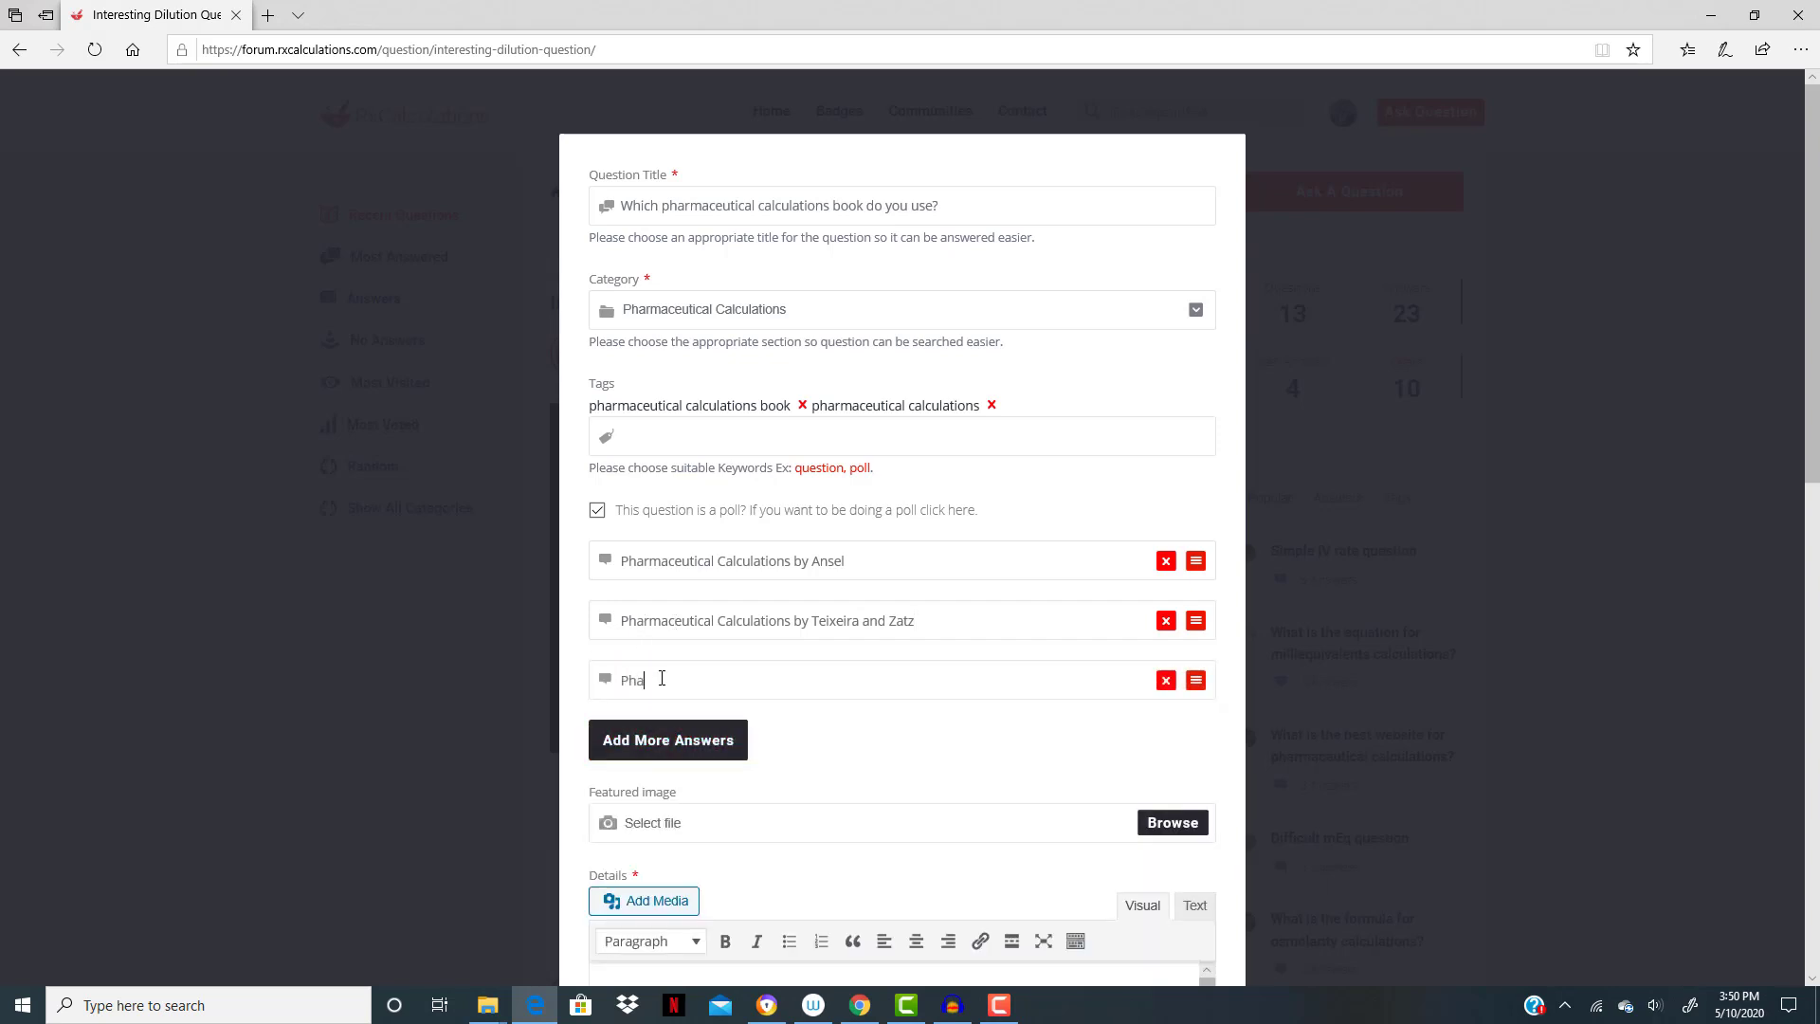
{"action": "type", "text": "rmaceutical Calculations by Agarwal"}
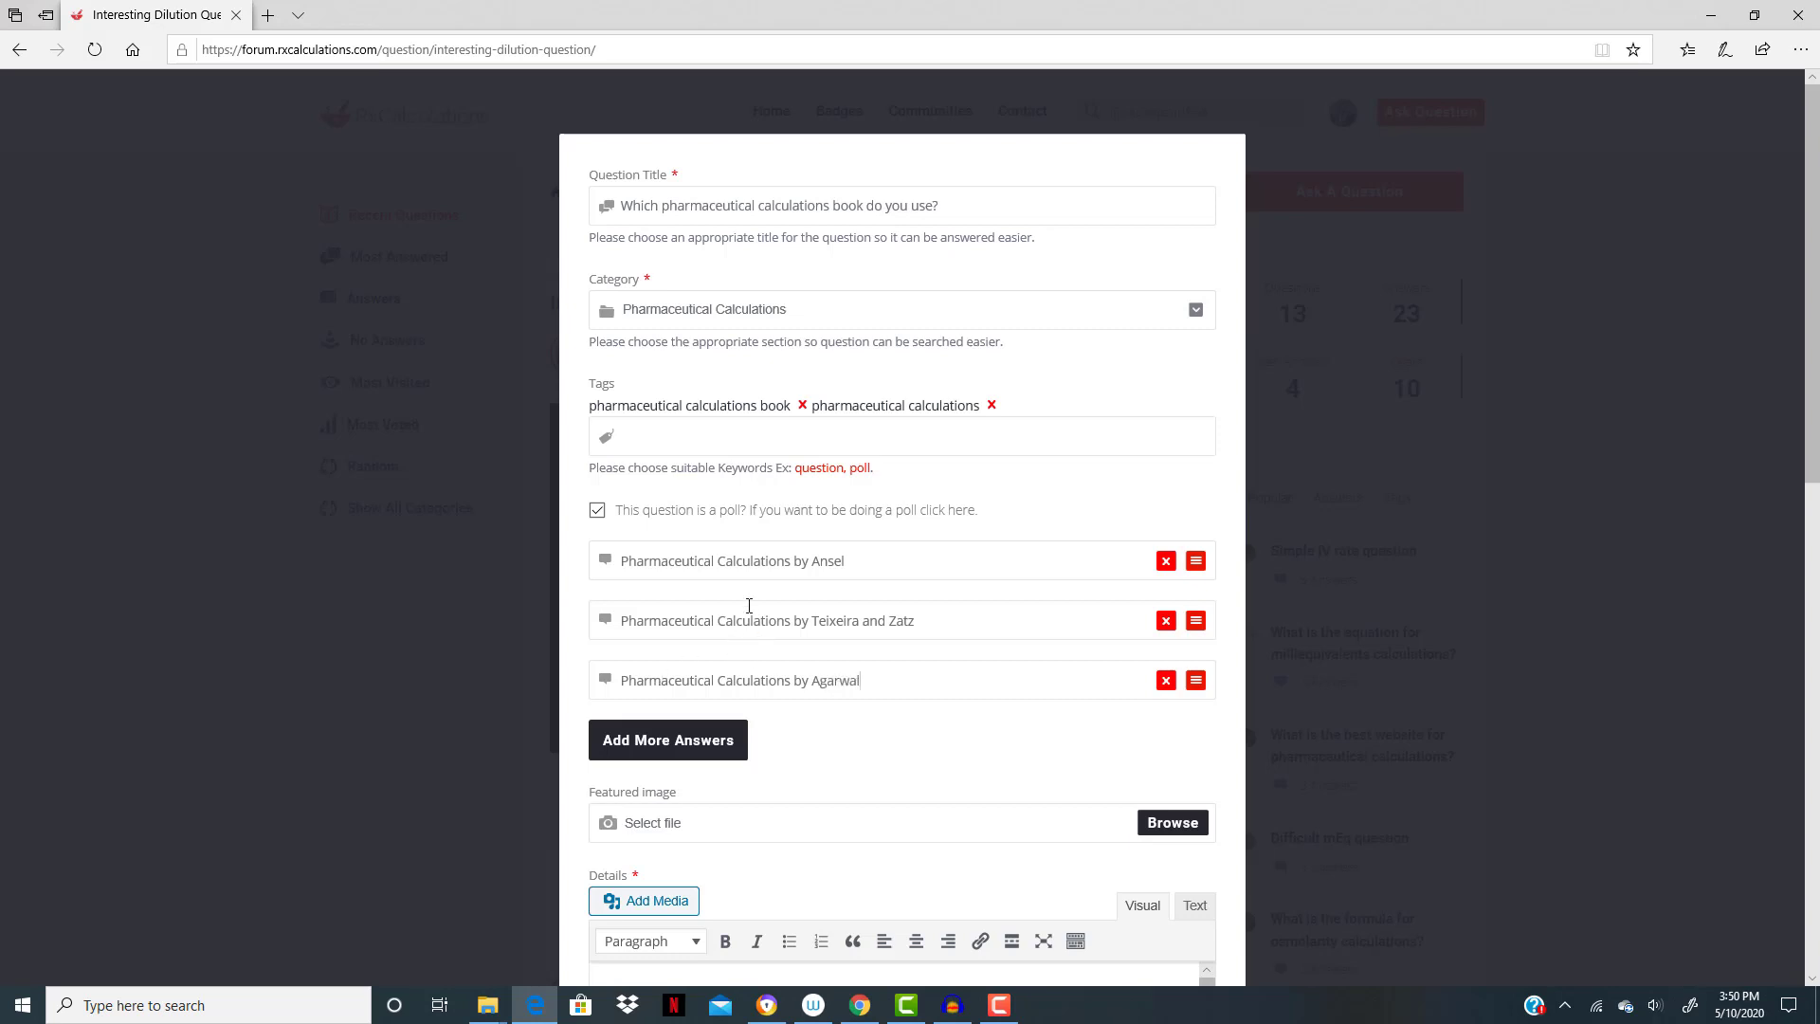
- Copy the question title "Which pharmaceutical calculations book do you use?" into the question's details
{"action": "scroll", "coordinate": [800, 658], "scroll_direction": "down", "scroll_amount": 2}
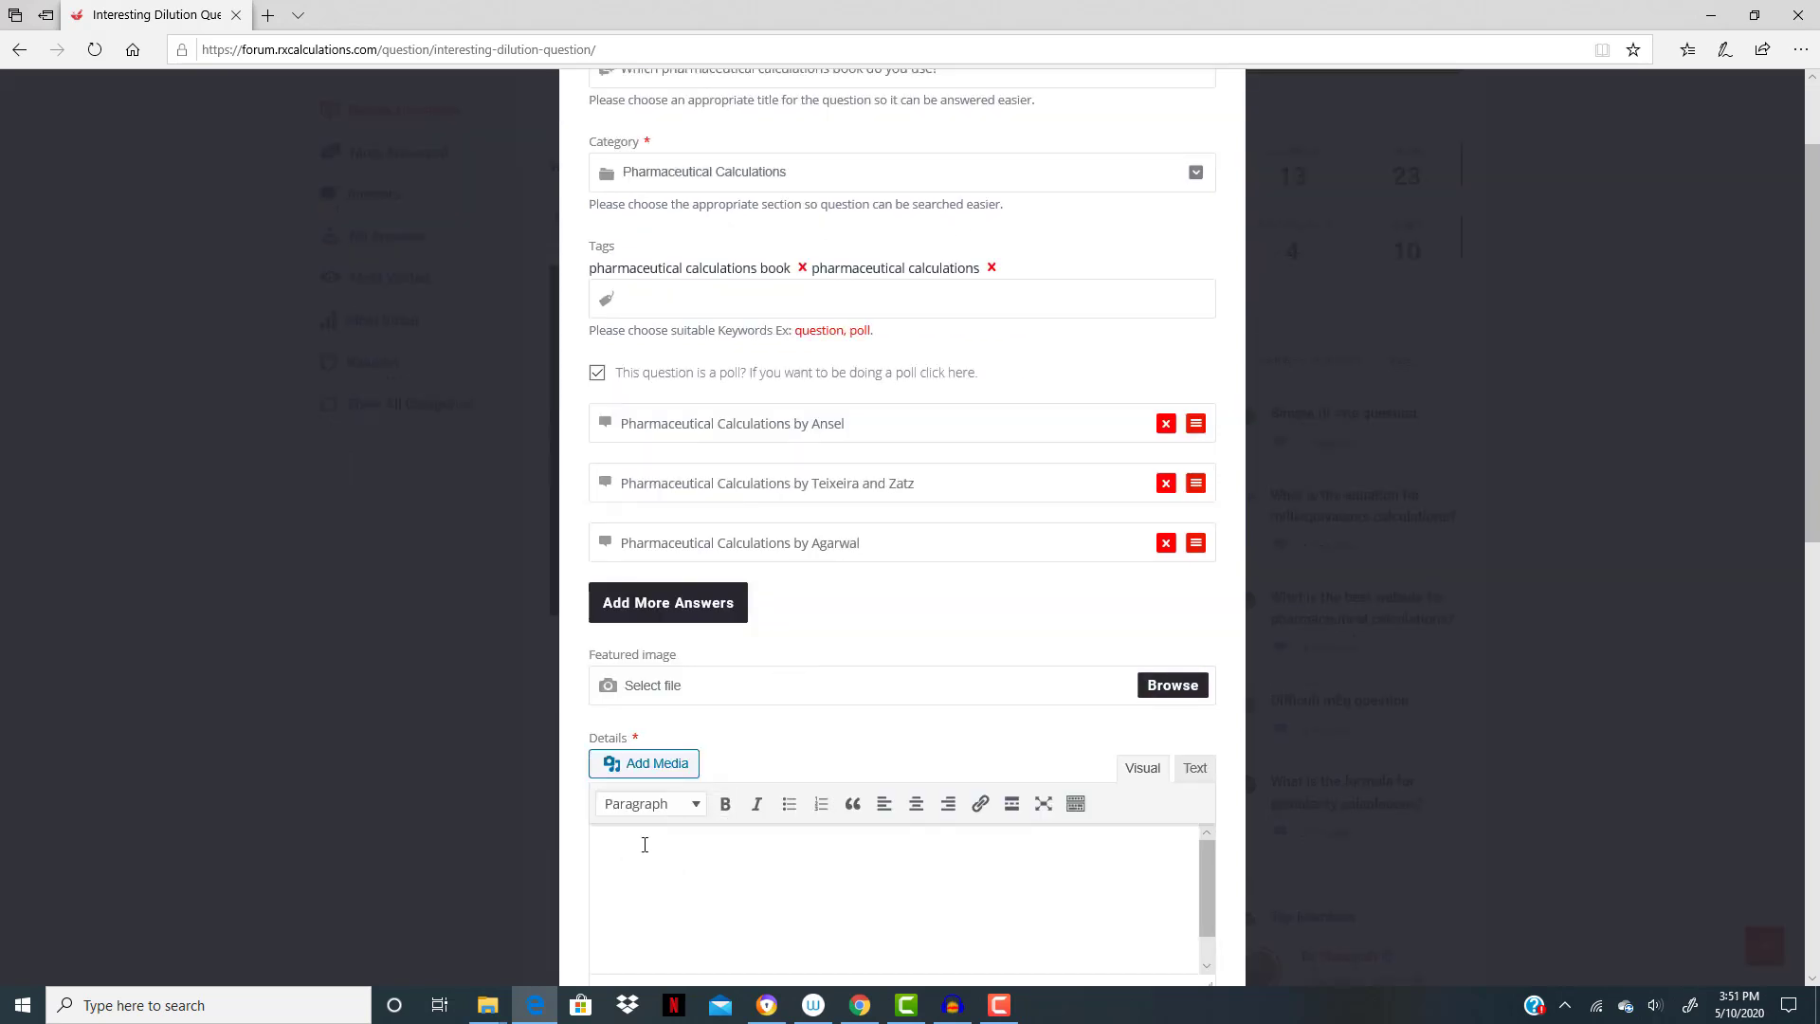
{"action": "scroll", "coordinate": [645, 845], "scroll_direction": "up", "scroll_amount": 2}
{"action": "left_click_drag", "start_coordinate": [938, 205], "coordinate": [587, 199]}
{"action": "key", "text": "ctrl+c"}
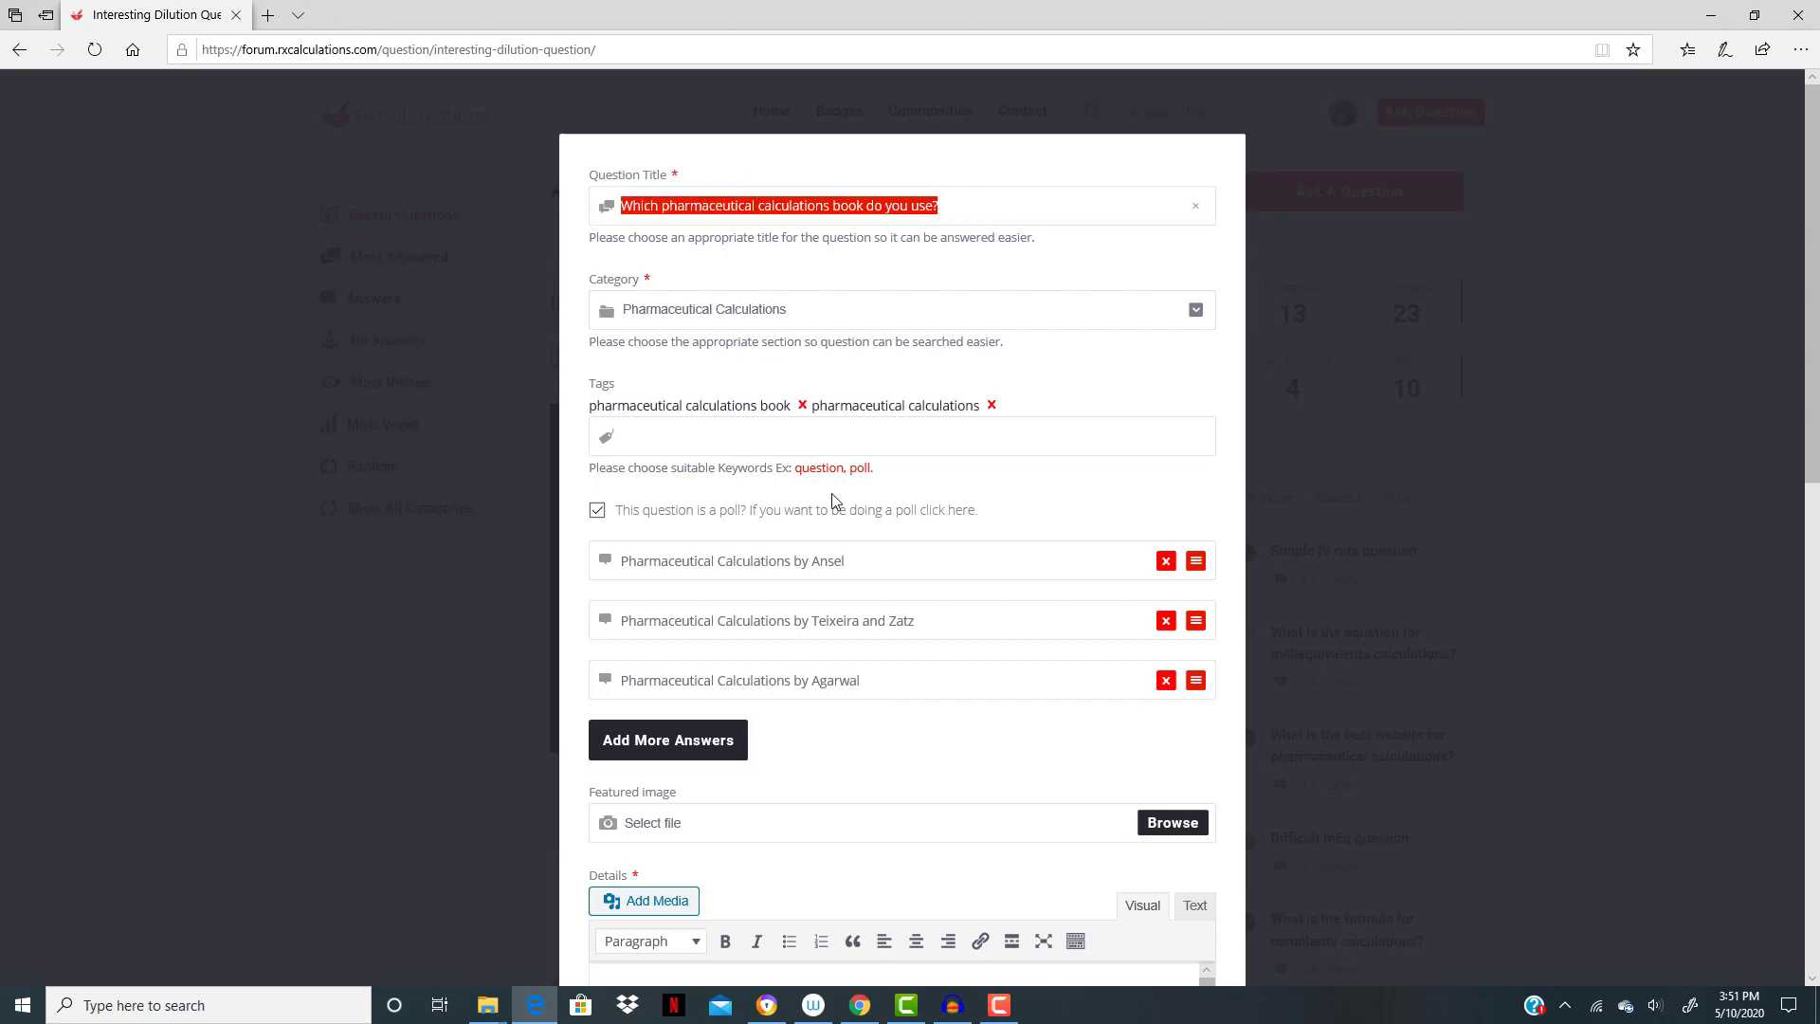
{"action": "scroll", "coordinate": [834, 500], "scroll_direction": "down", "scroll_amount": 4}
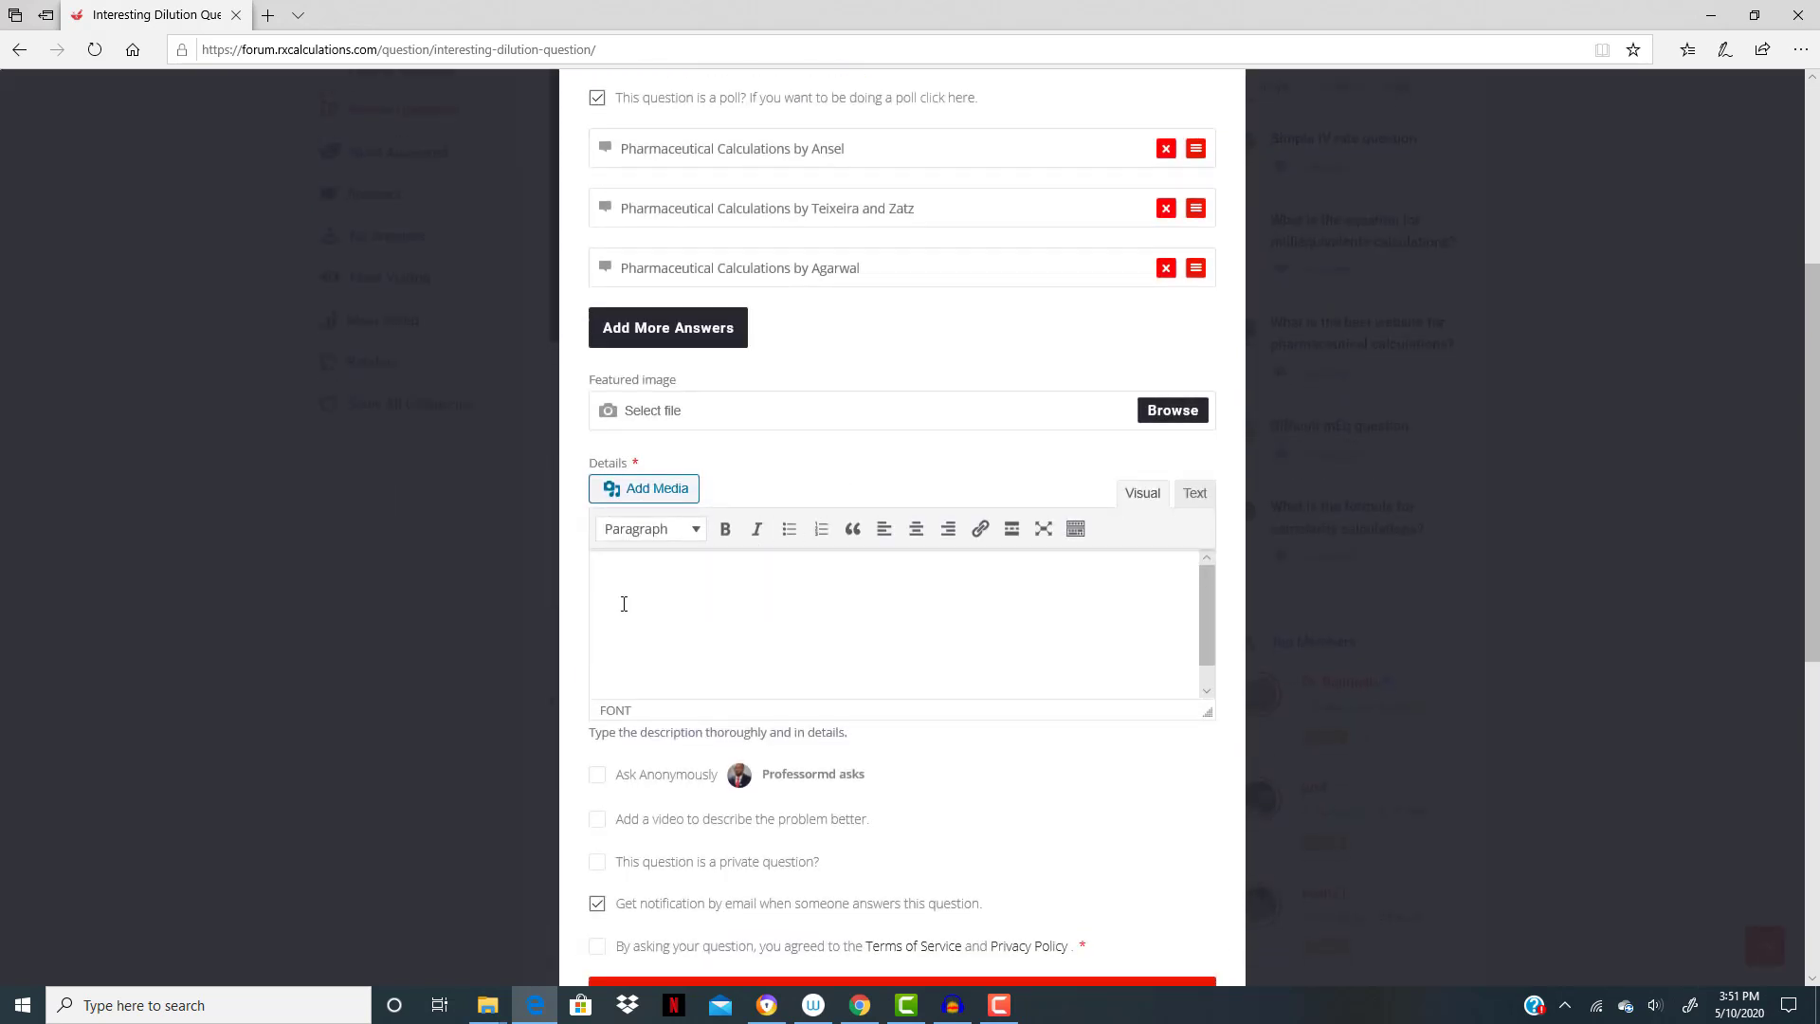
{"action": "key", "text": "ctrl+v"}
- Accept the Terms of Service and Privacy Policy, then publish the book poll question
{"action": "scroll", "coordinate": [709, 615], "scroll_direction": "down", "scroll_amount": 1}
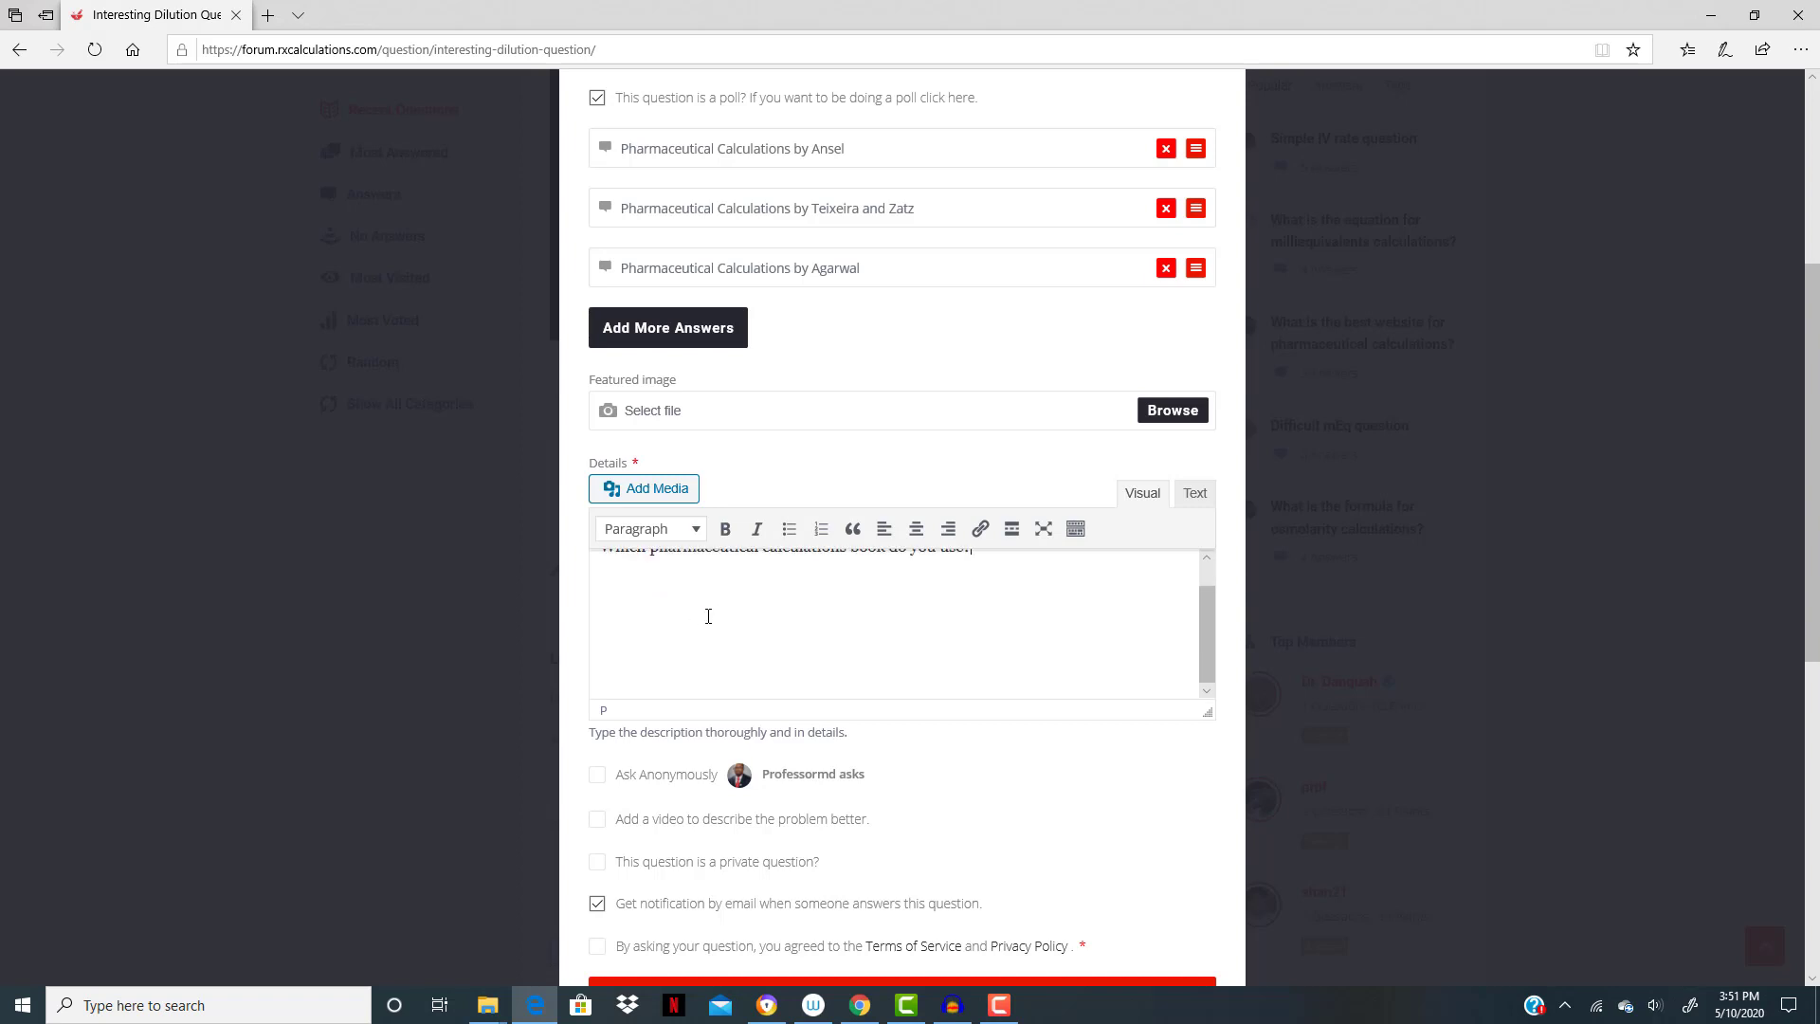
{"action": "scroll", "coordinate": [691, 839], "scroll_direction": "down", "scroll_amount": 3}
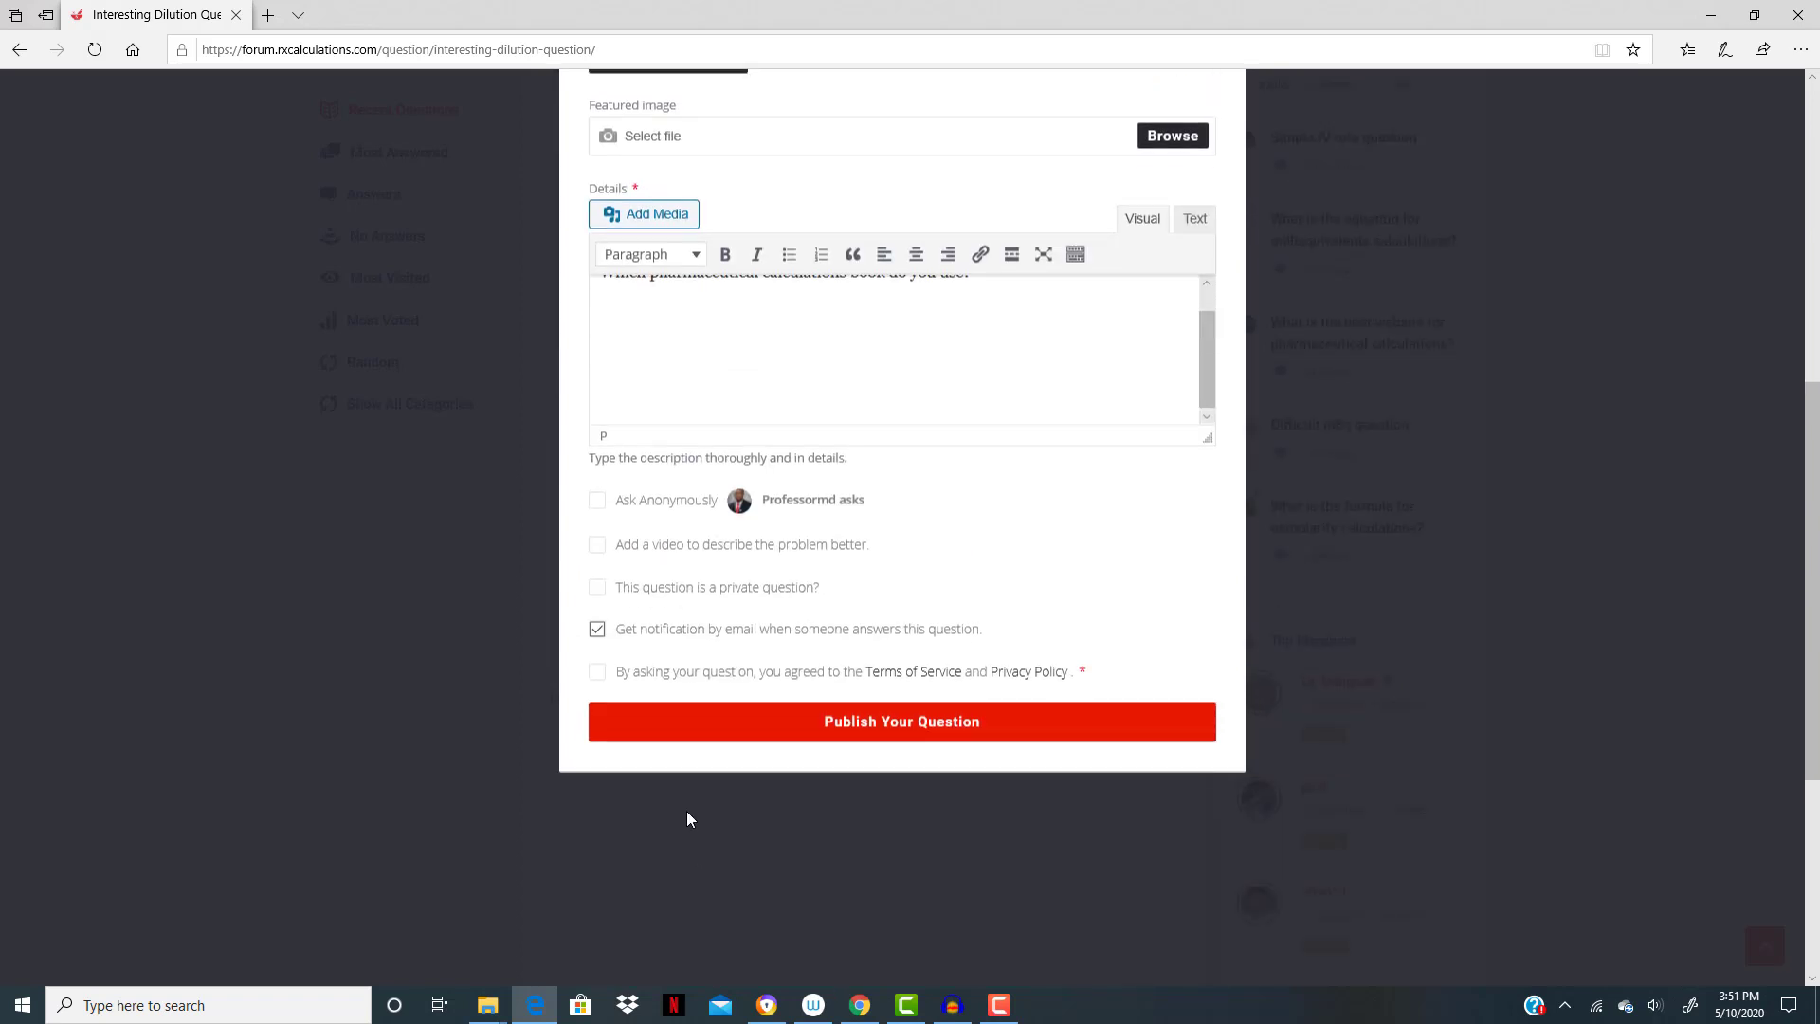
{"action": "left_click", "coordinate": [597, 672]}
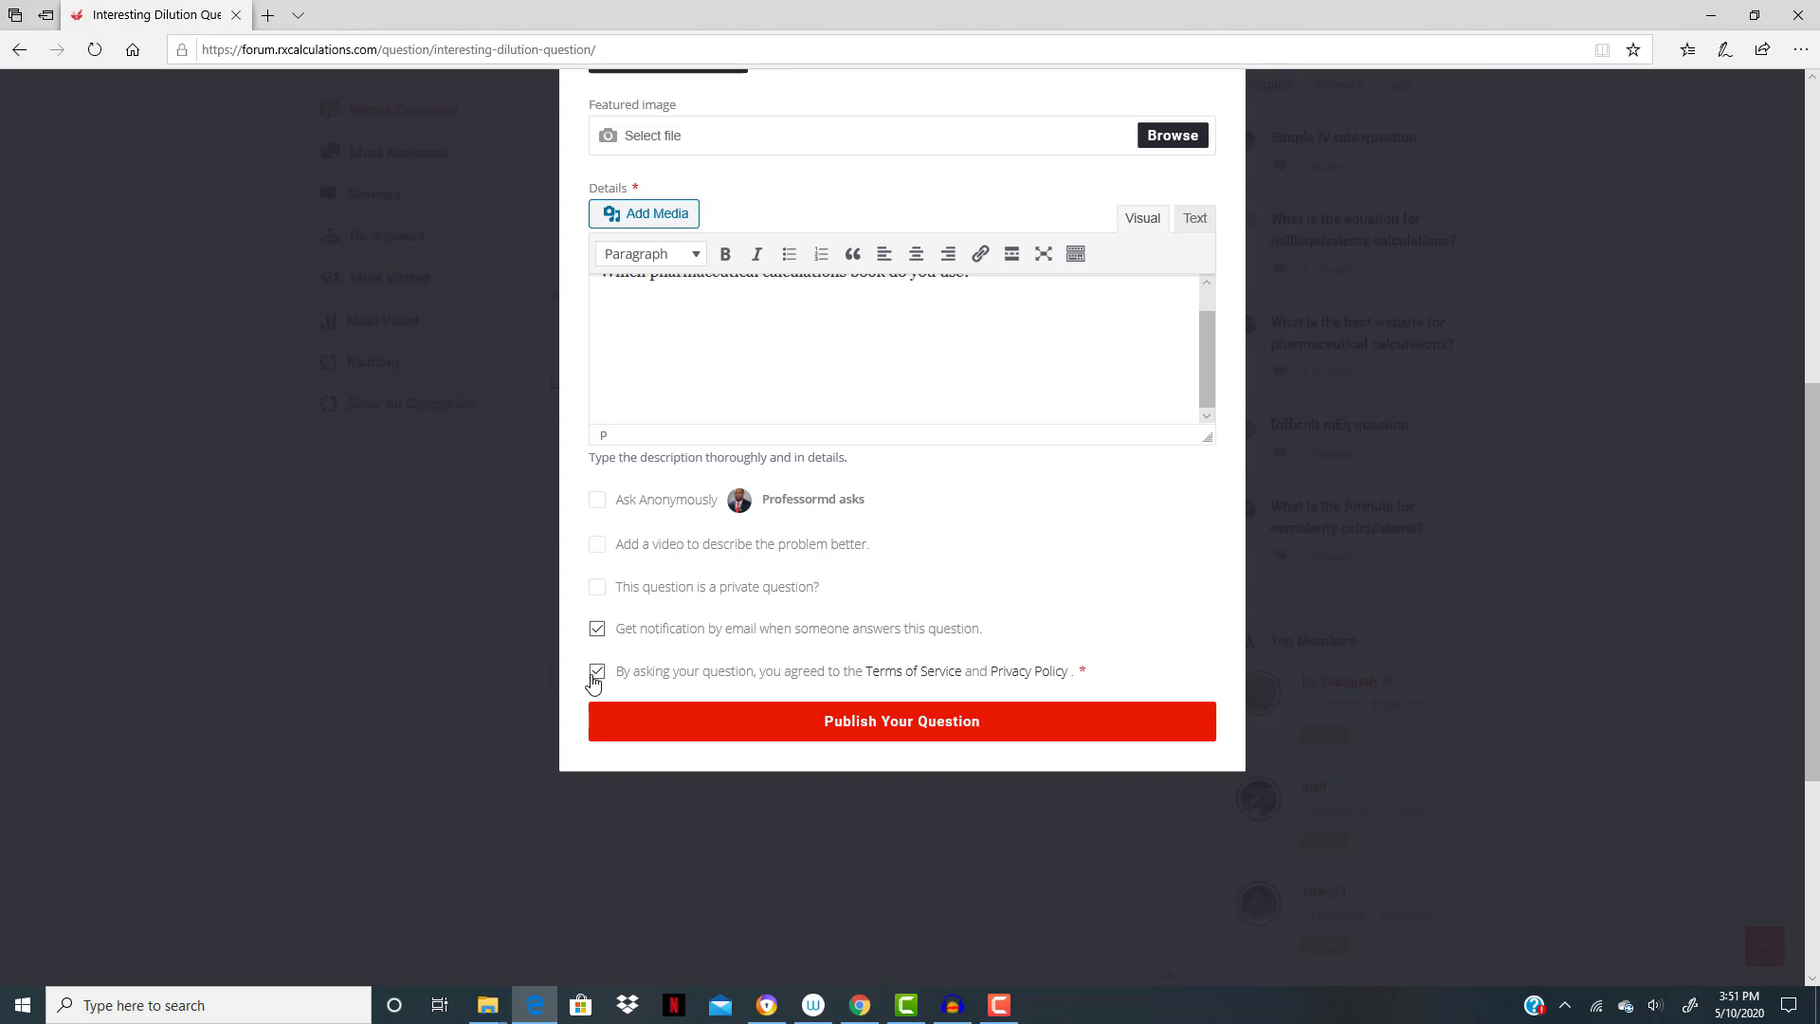
{"action": "left_click", "coordinate": [936, 731]}
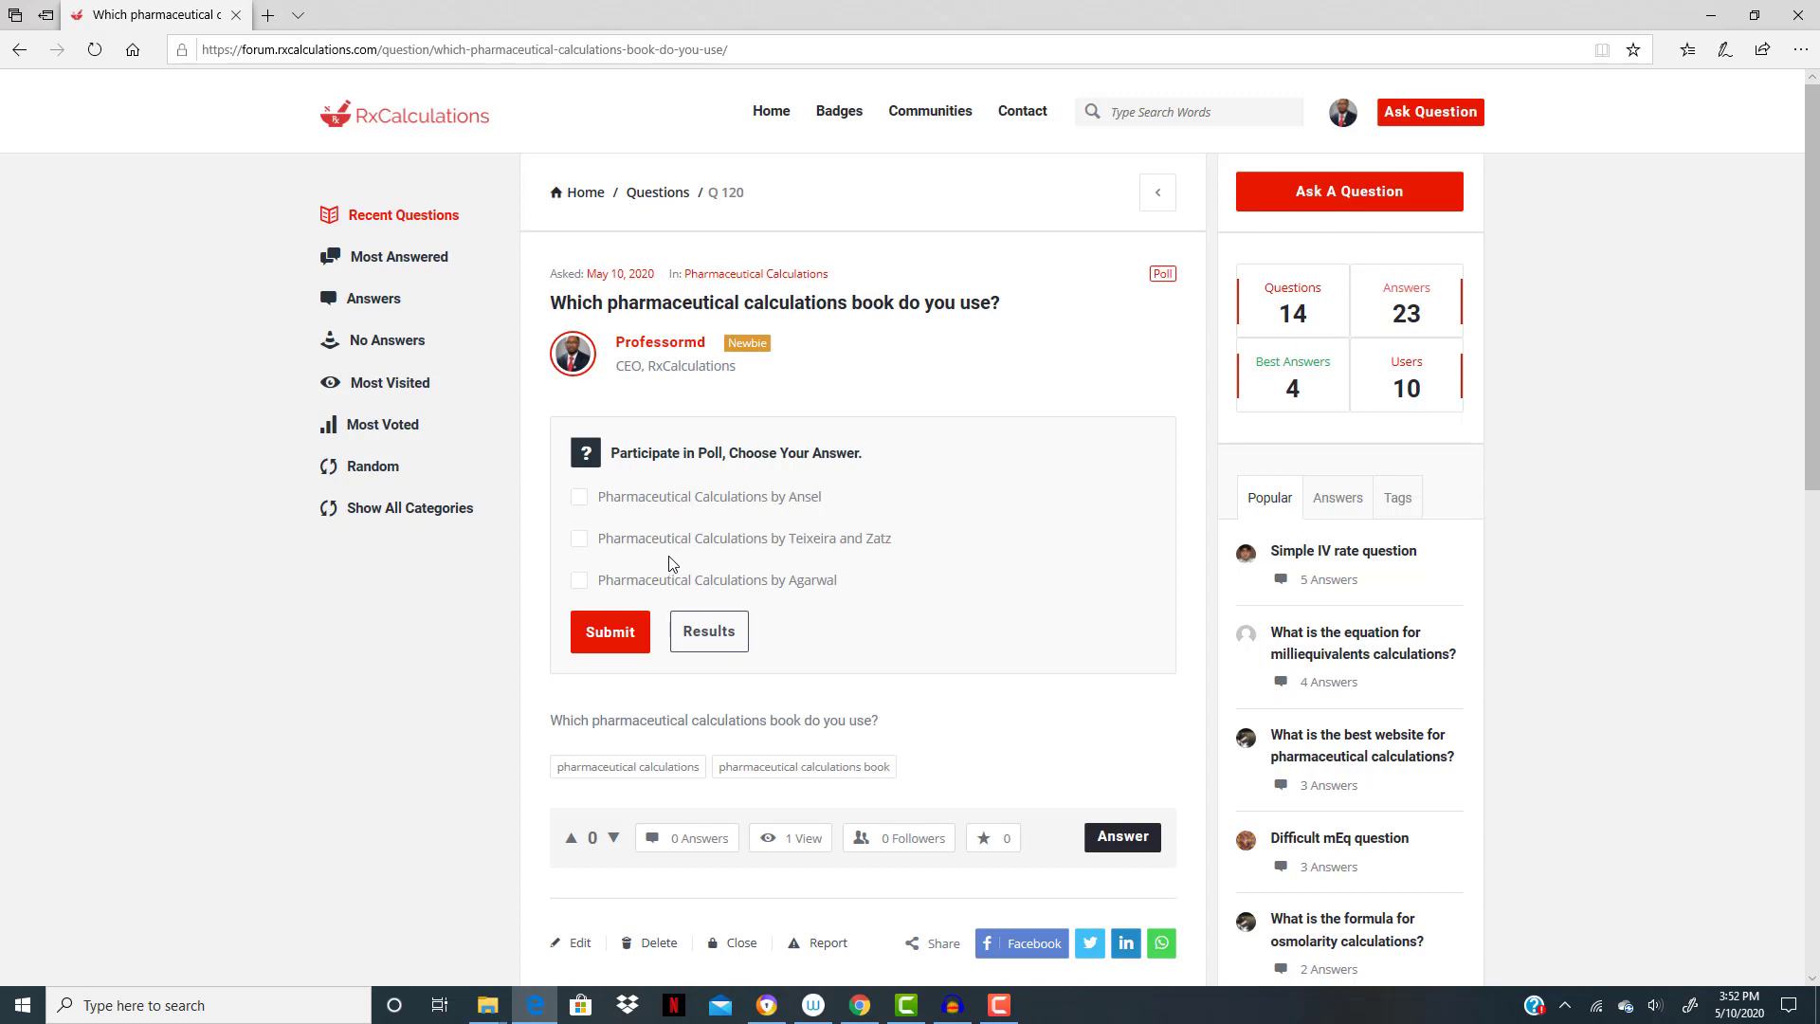
- Vote for "Pharmaceutical Calculations by Ansel" in the published poll and submit the answer
{"action": "left_click", "coordinate": [580, 500]}
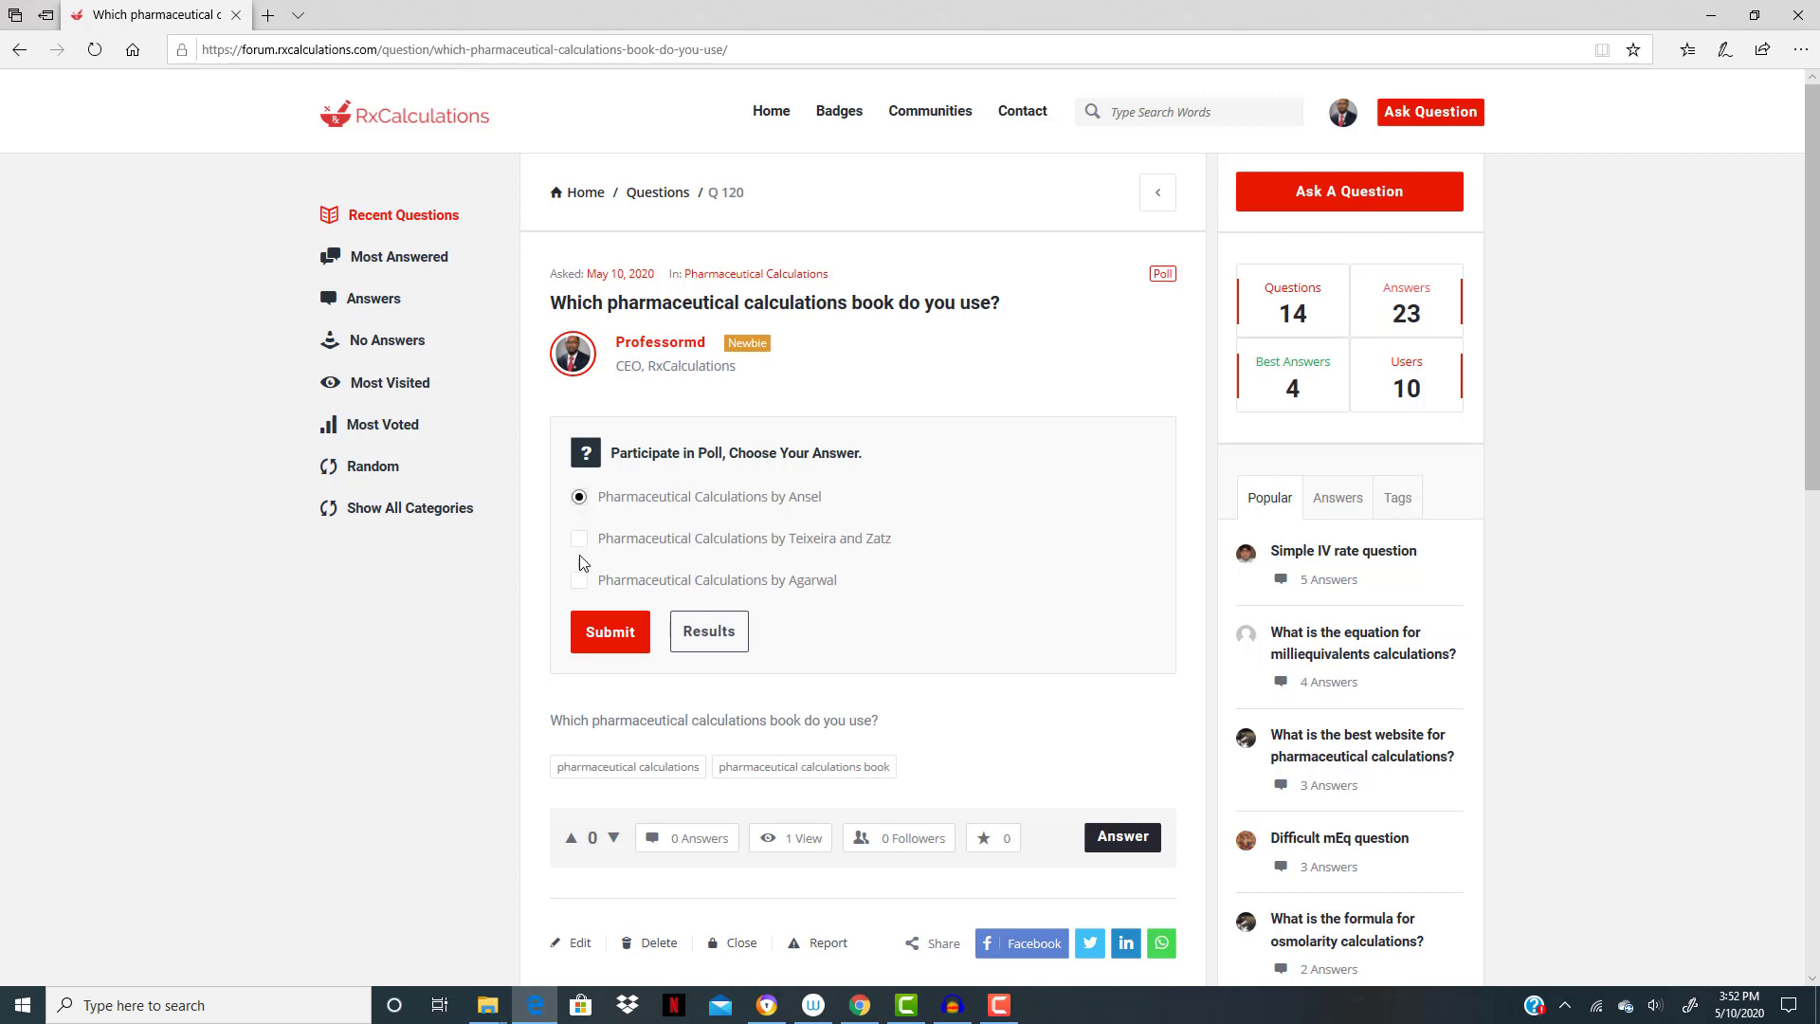
{"action": "left_click", "coordinate": [609, 645]}
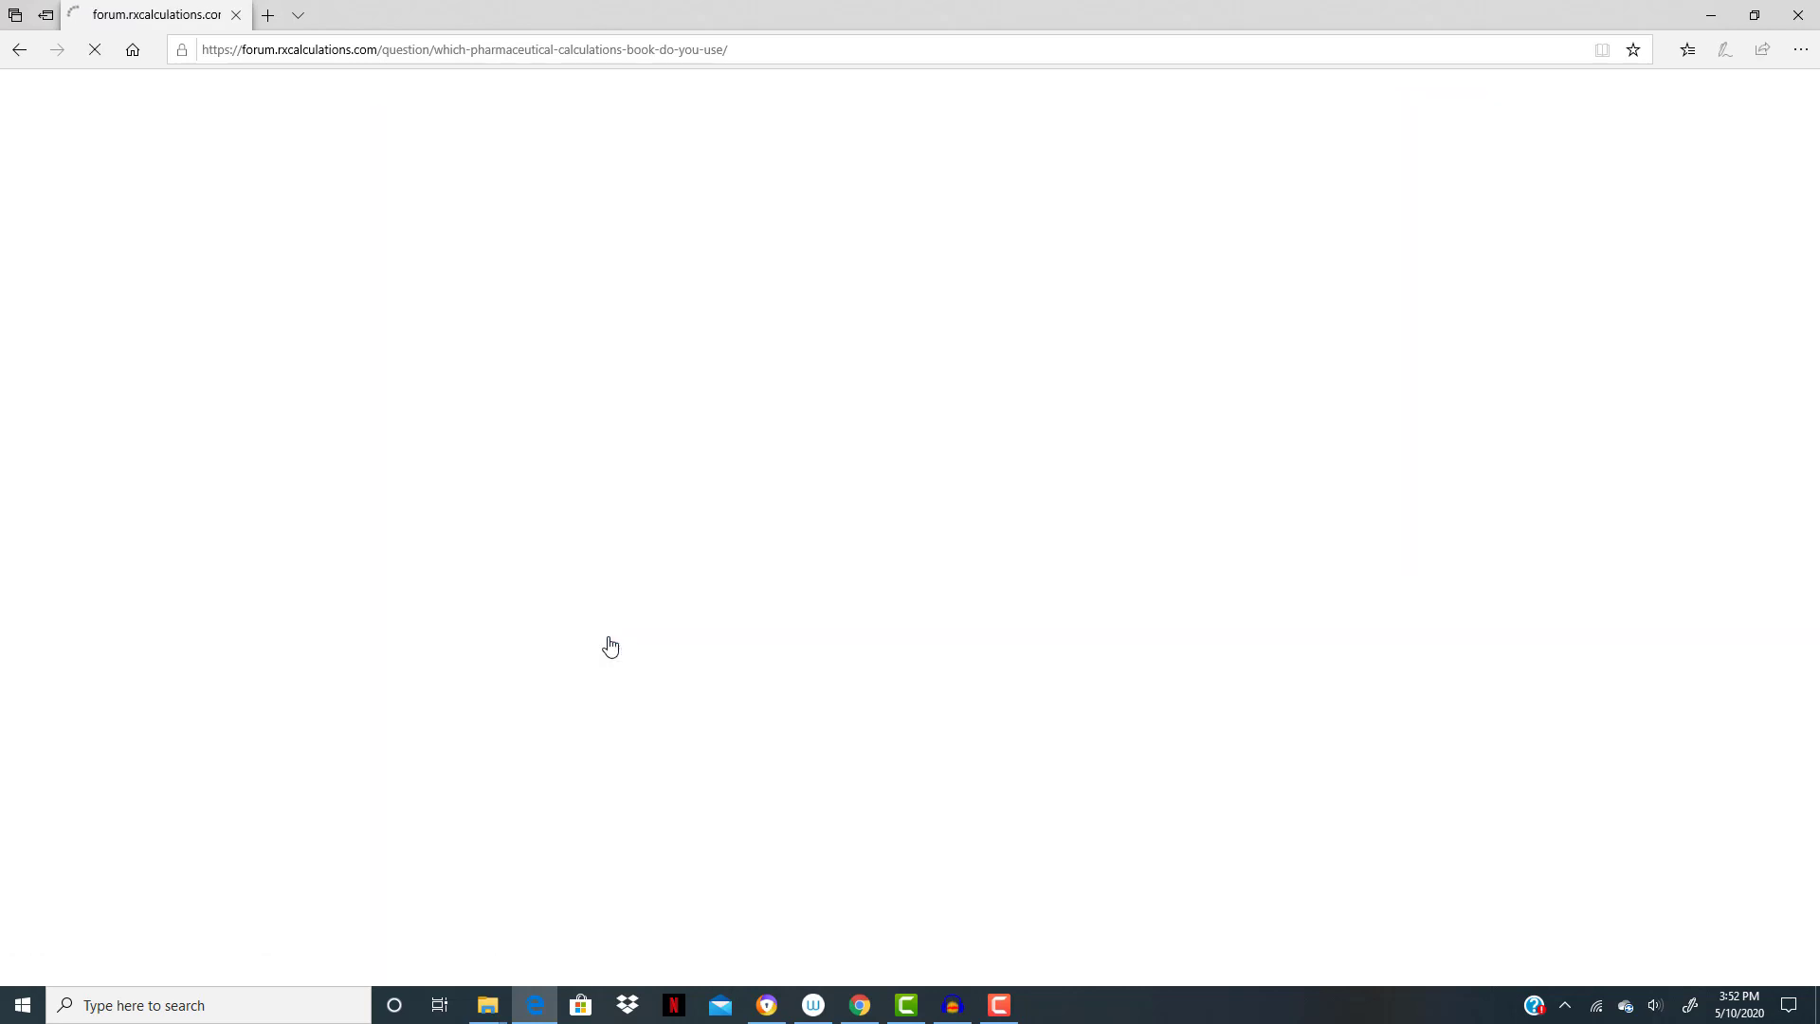